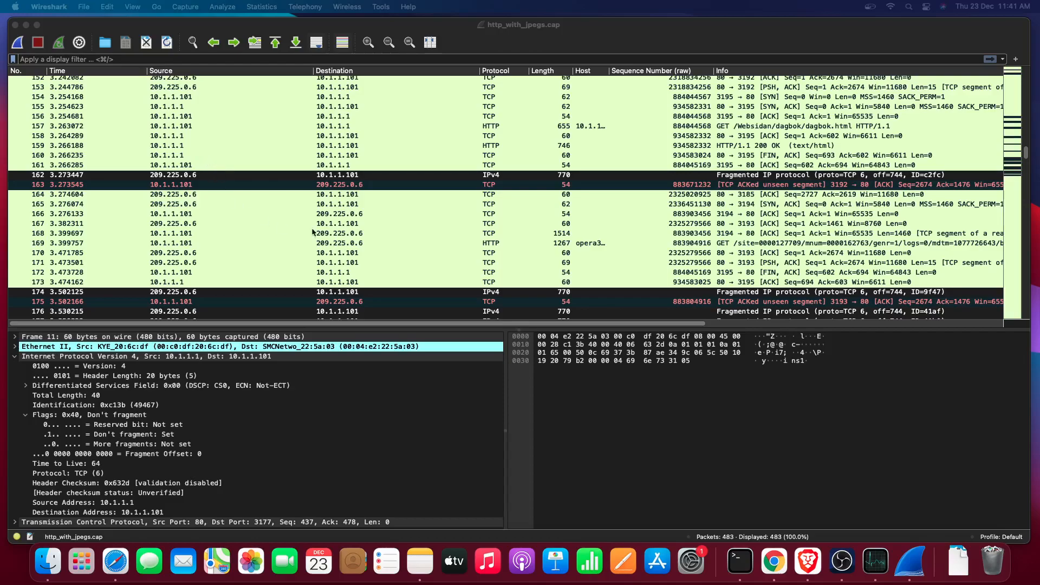
- Review the capture's Expert Information on warnings, notes and chats, and return to the packet list
{"action": "scroll", "coordinate": [444, 211], "scroll_direction": "up", "scroll_amount": 20}
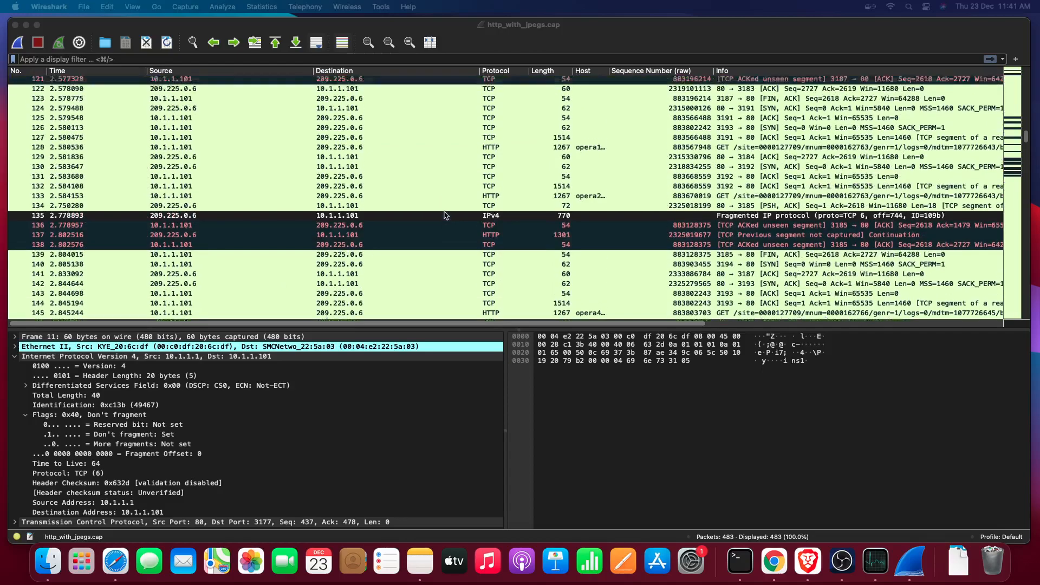
{"action": "scroll", "coordinate": [445, 215], "scroll_direction": "up", "scroll_amount": 20}
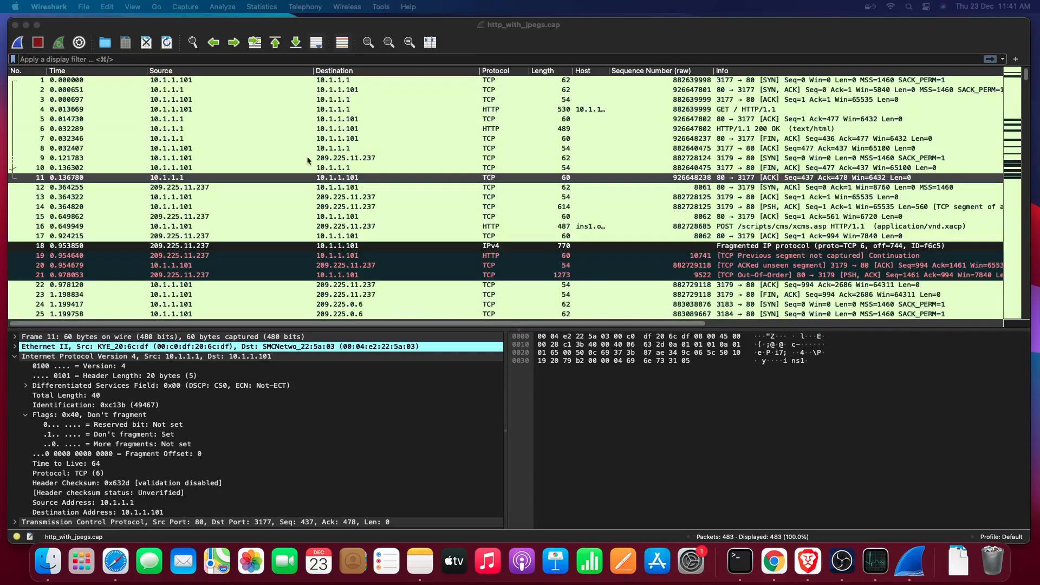
{"action": "left_click", "coordinate": [226, 7]}
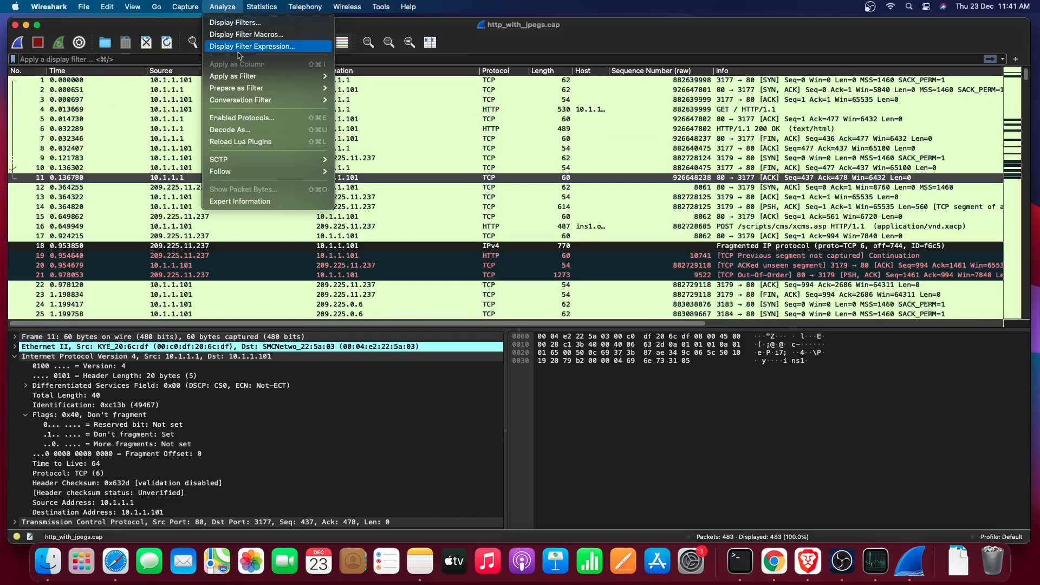
{"action": "mouse_move", "coordinate": [257, 90]}
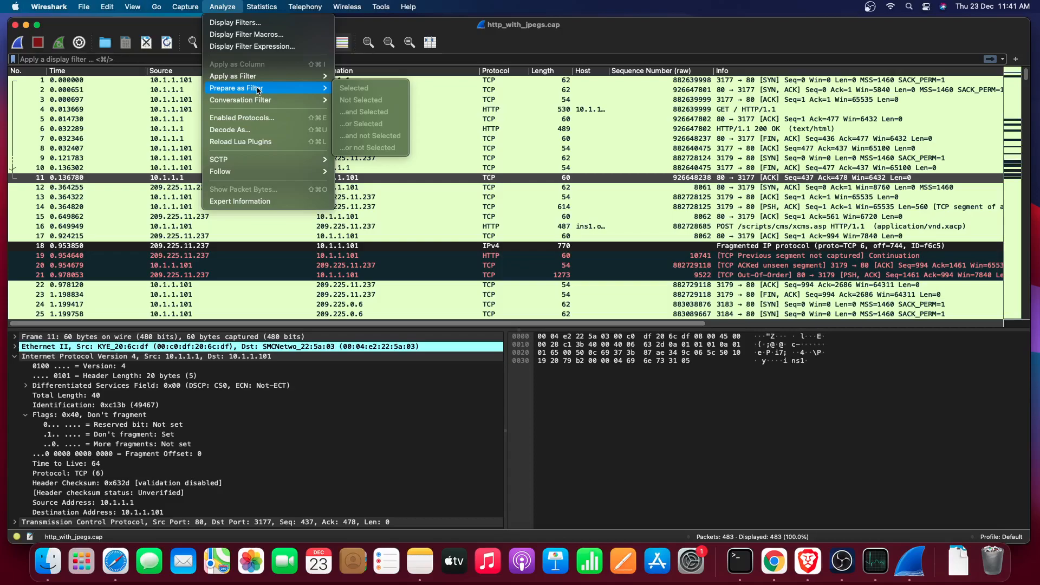
{"action": "left_click", "coordinate": [263, 202]}
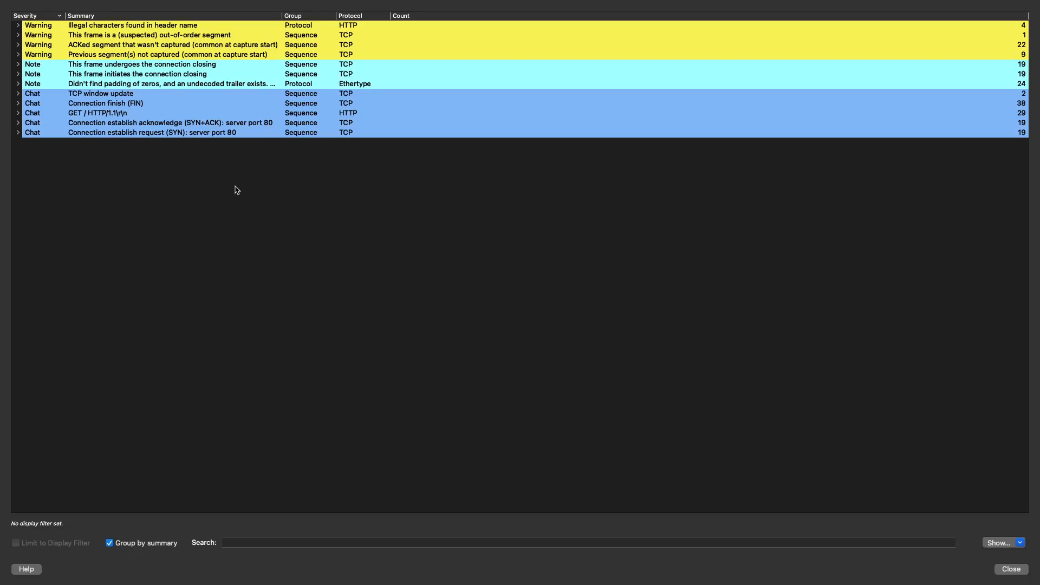
{"action": "key", "text": "ctrl+Left"}
- Open the Protocol Hierarchy statistics for the capture and highlight the JPEG File Interchange Format entry
{"action": "left_click", "coordinate": [270, 8]}
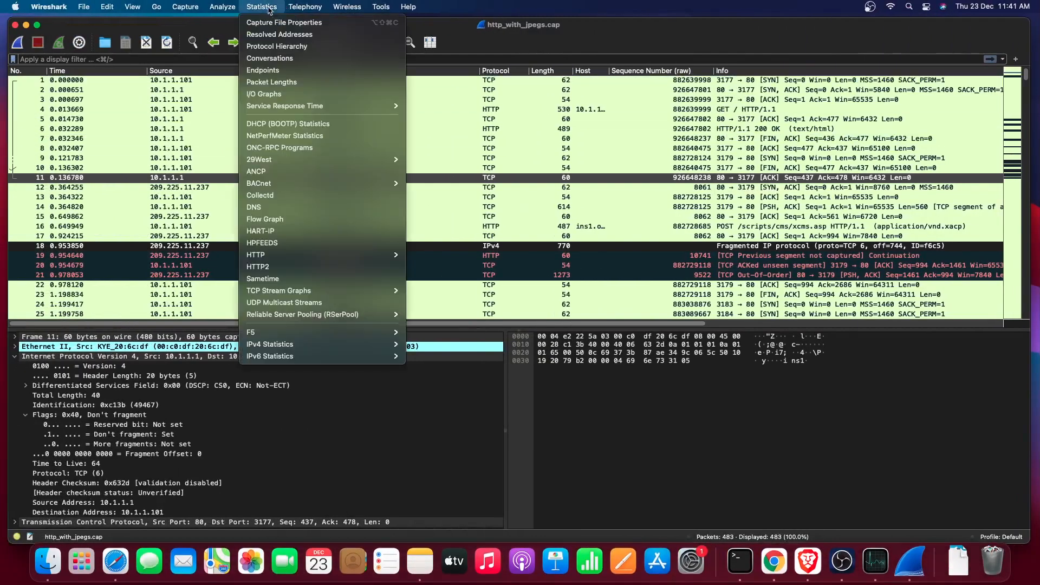
{"action": "left_click", "coordinate": [283, 49]}
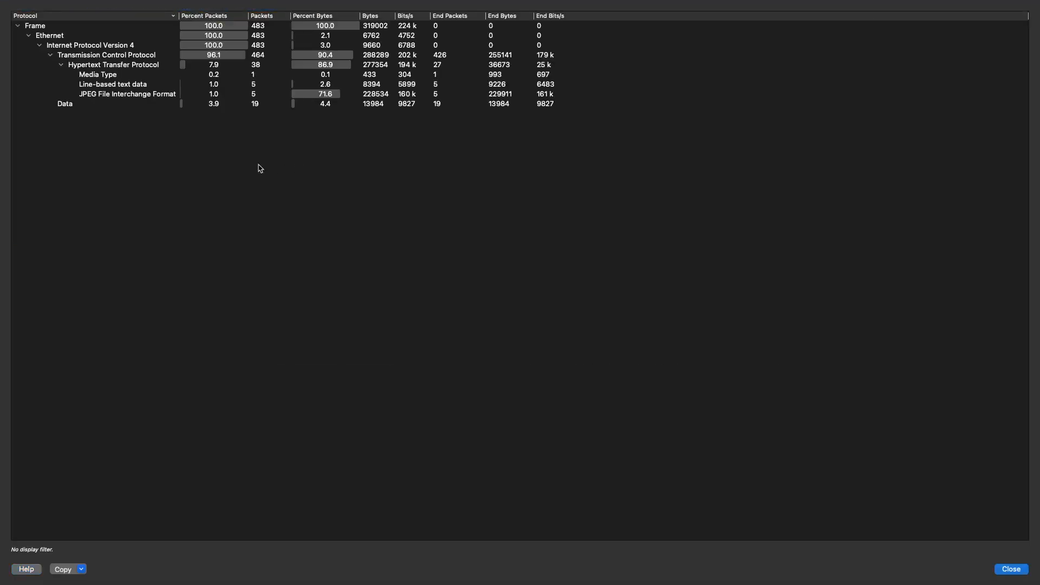
{"action": "left_click", "coordinate": [118, 95]}
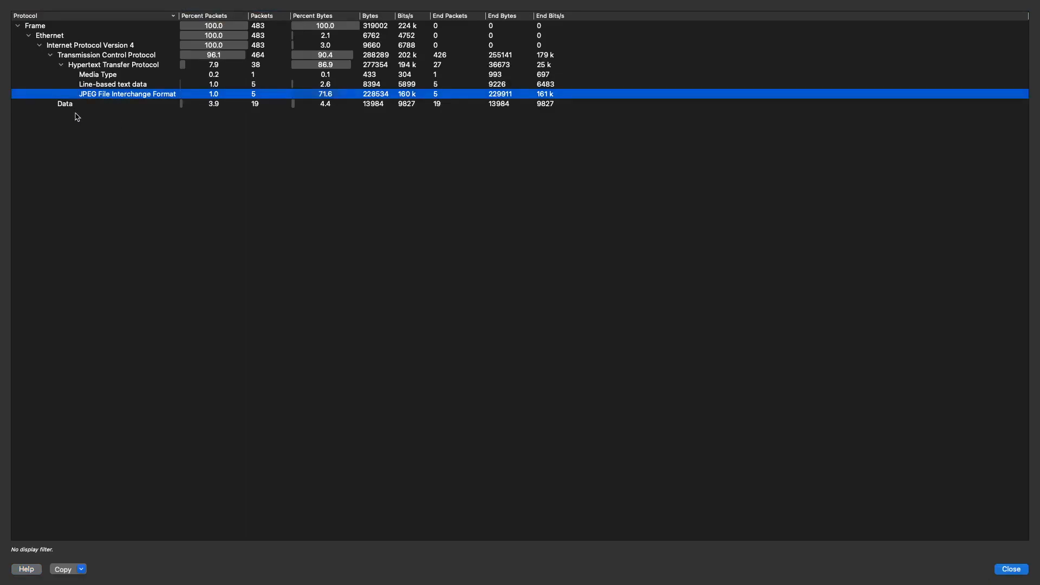
- Collapse the protocol tree from Transmission Control Protocol up to the Ethernet level
{"action": "left_click", "coordinate": [51, 55]}
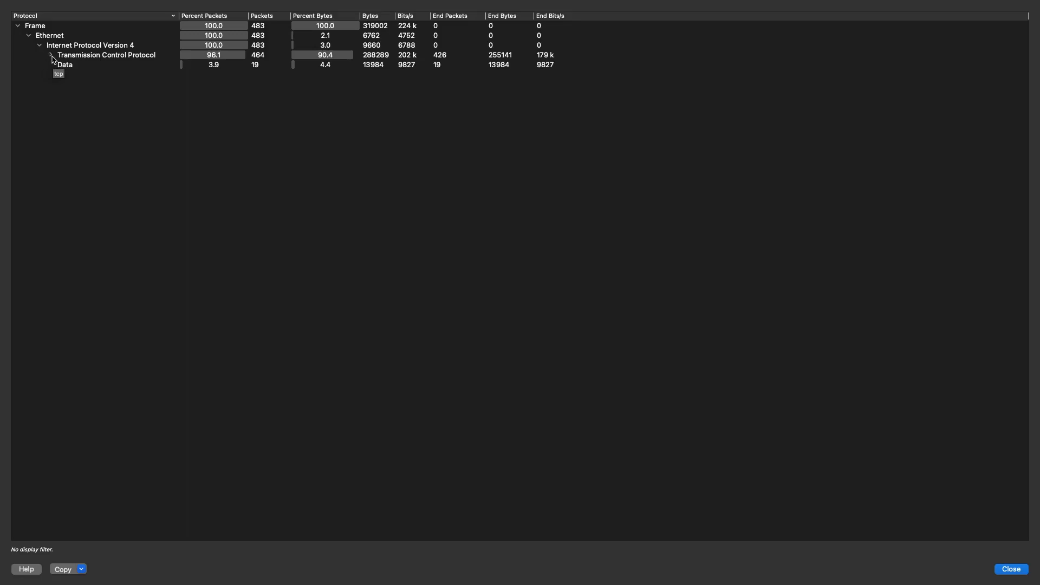
{"action": "left_click", "coordinate": [51, 56]}
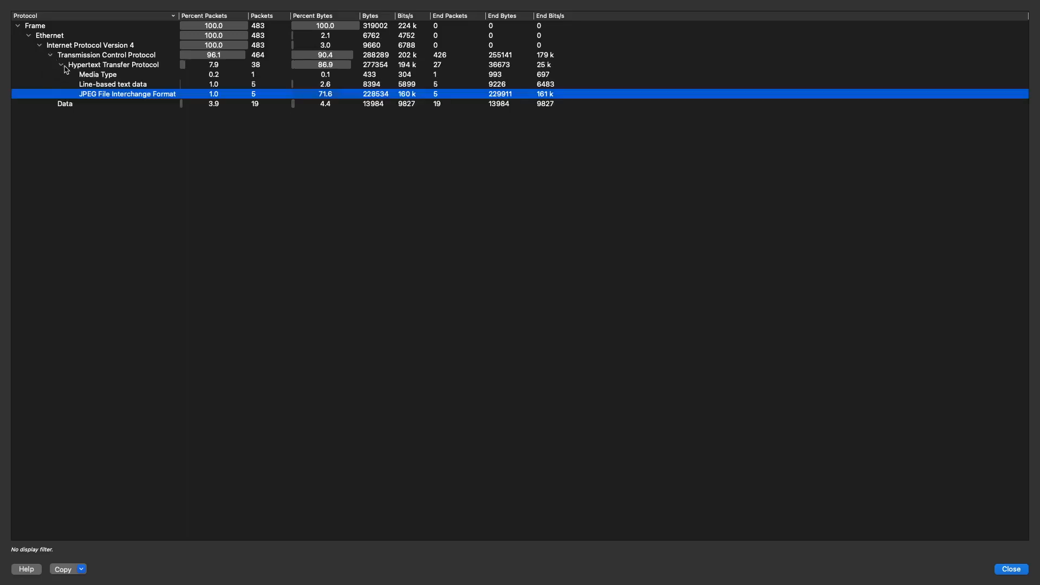
{"action": "left_click", "coordinate": [50, 54]}
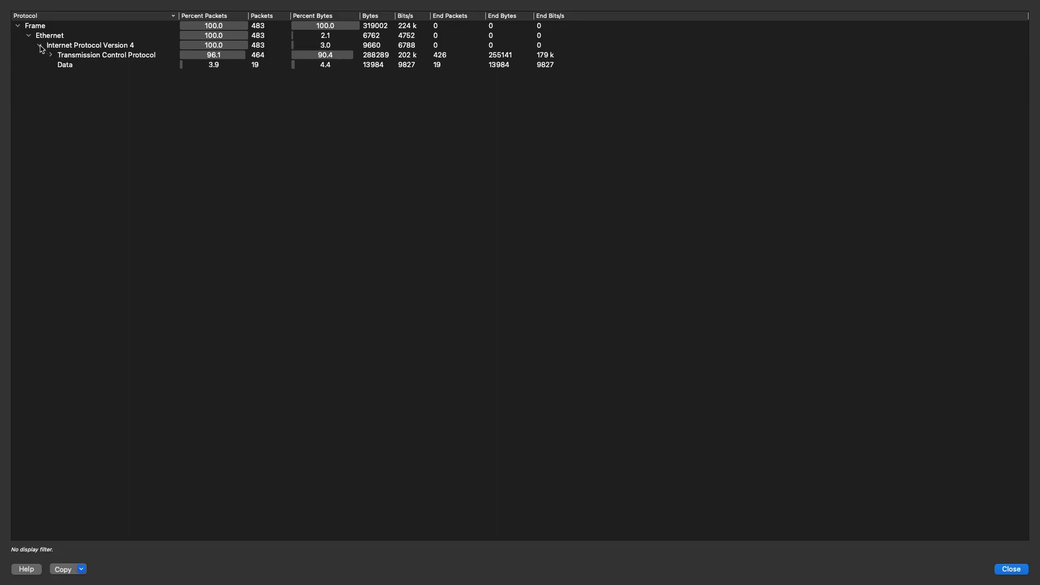
{"action": "left_click", "coordinate": [39, 45]}
{"action": "left_click", "coordinate": [30, 45]}
{"action": "left_click", "coordinate": [30, 37]}
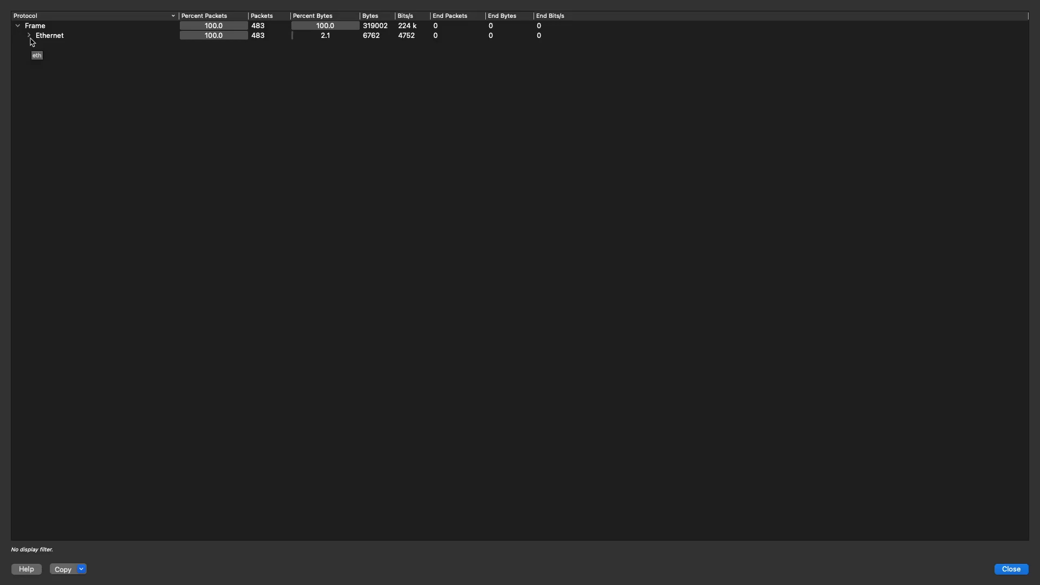
- Expand the protocol tree again from Ethernet through Internet Protocol Version 4 and Transmission Control Protocol
{"action": "left_click", "coordinate": [30, 37]}
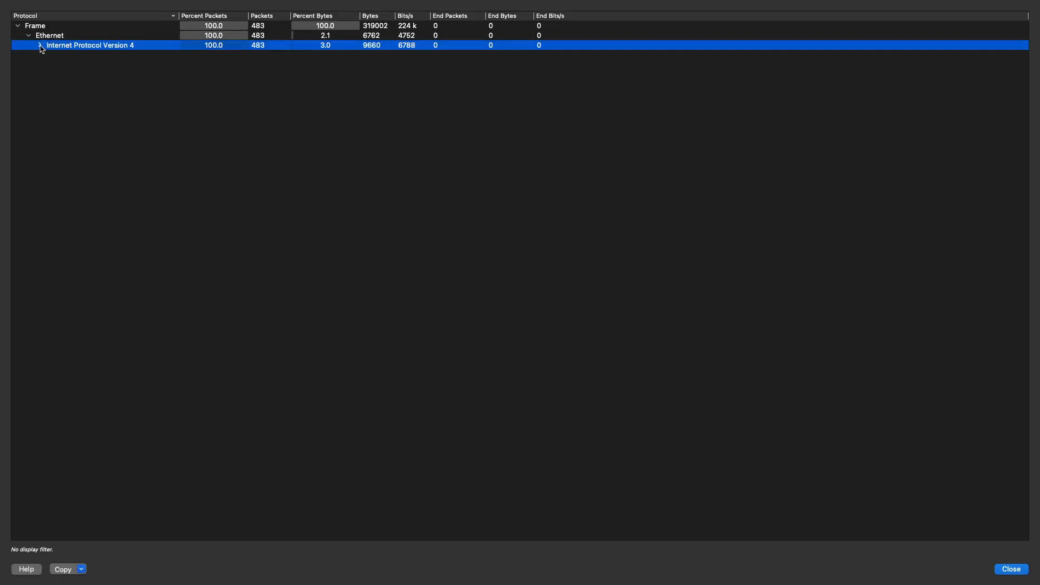
{"action": "left_click", "coordinate": [40, 45]}
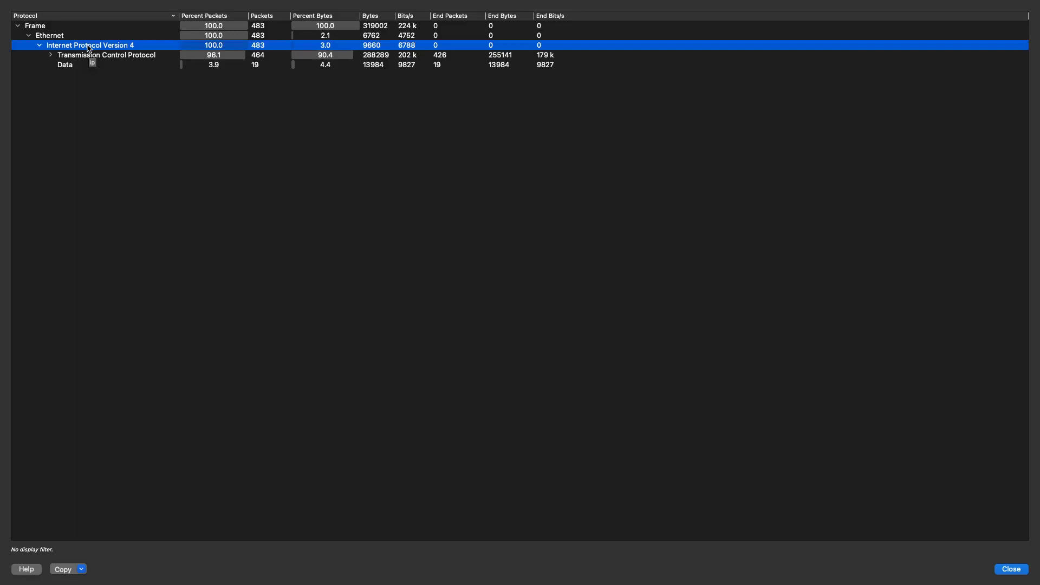
{"action": "left_click", "coordinate": [92, 64]}
{"action": "key", "text": "Up"}
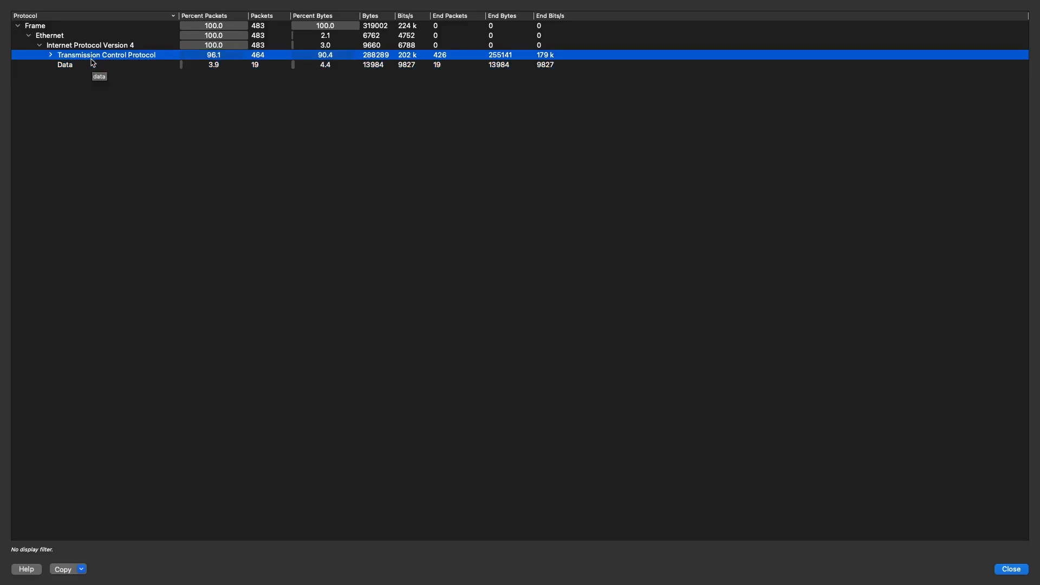
{"action": "left_click", "coordinate": [51, 56]}
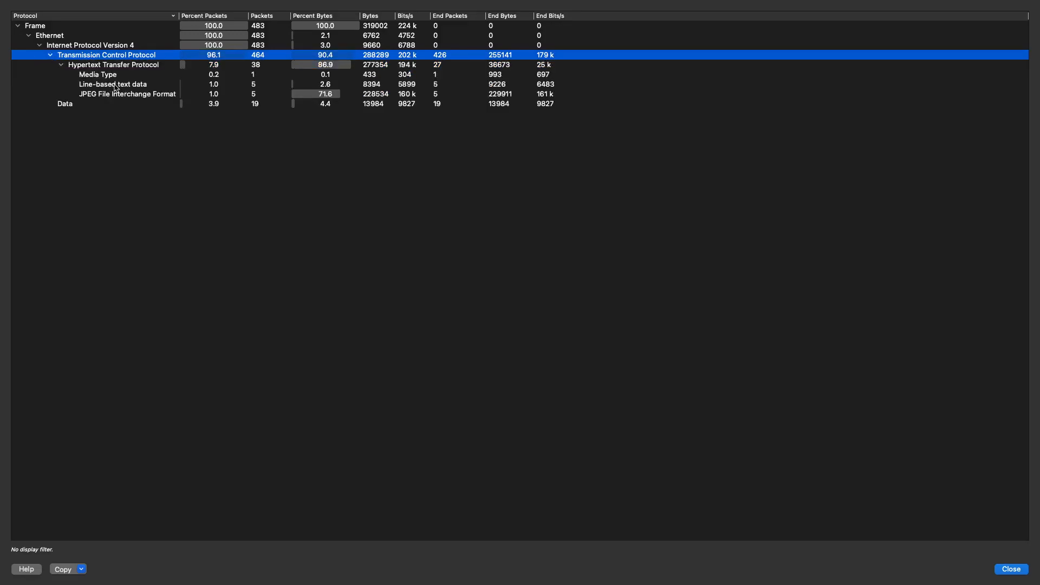
- Examine the Hypertext Transfer Protocol, Media Type, Line-based text data and JPEG entries, and close the hierarchy statistics
{"action": "left_click", "coordinate": [131, 68]}
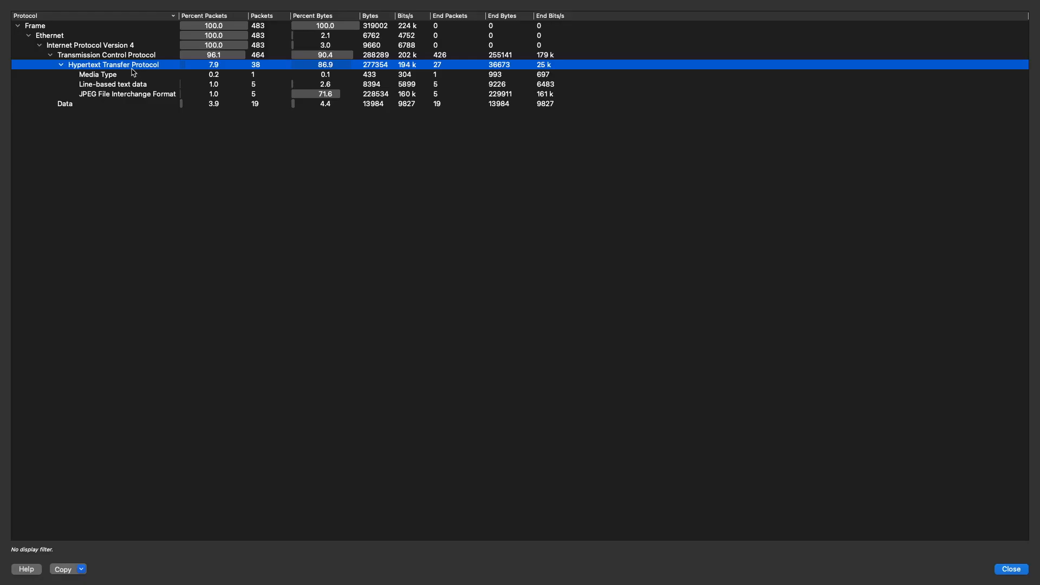
{"action": "left_click", "coordinate": [133, 76]}
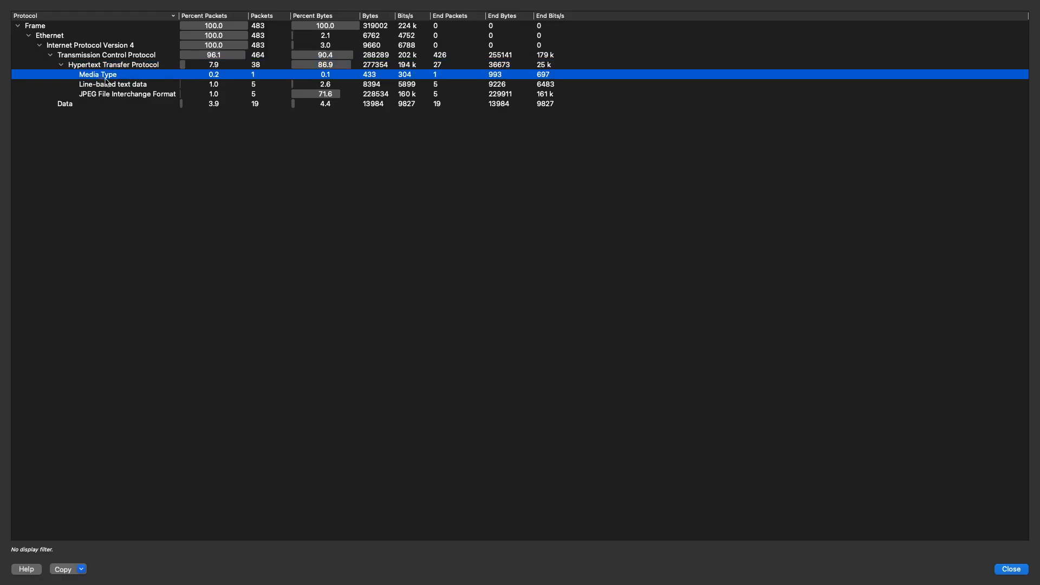
{"action": "left_click", "coordinate": [153, 87]}
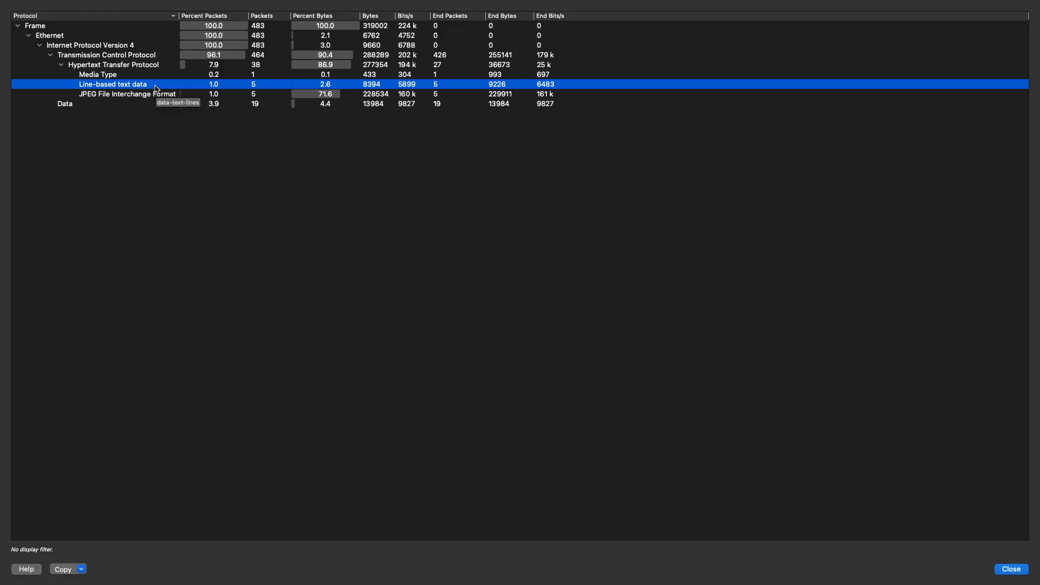
{"action": "left_click", "coordinate": [164, 95]}
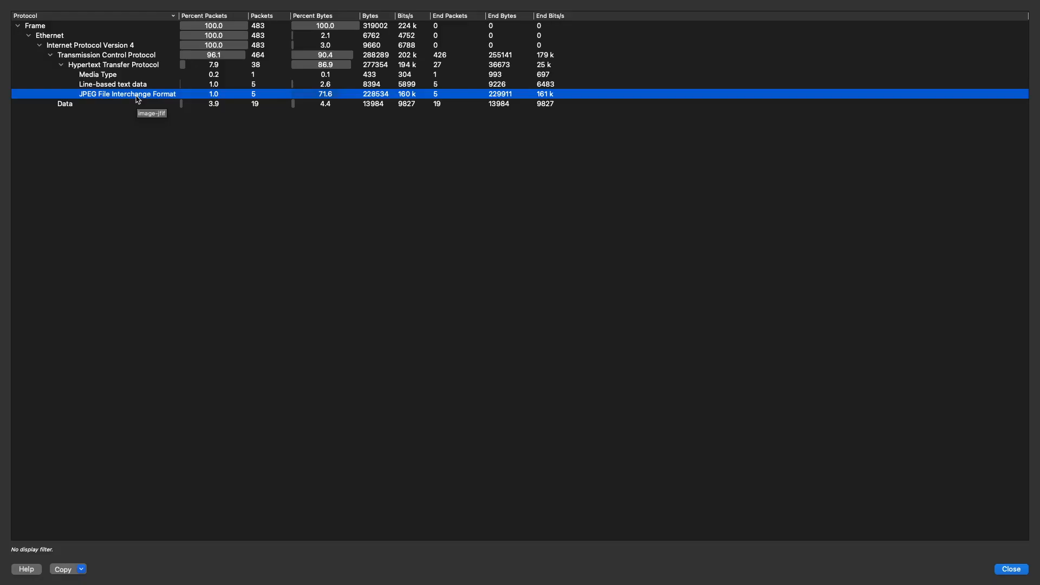
{"action": "key", "text": "Escape"}
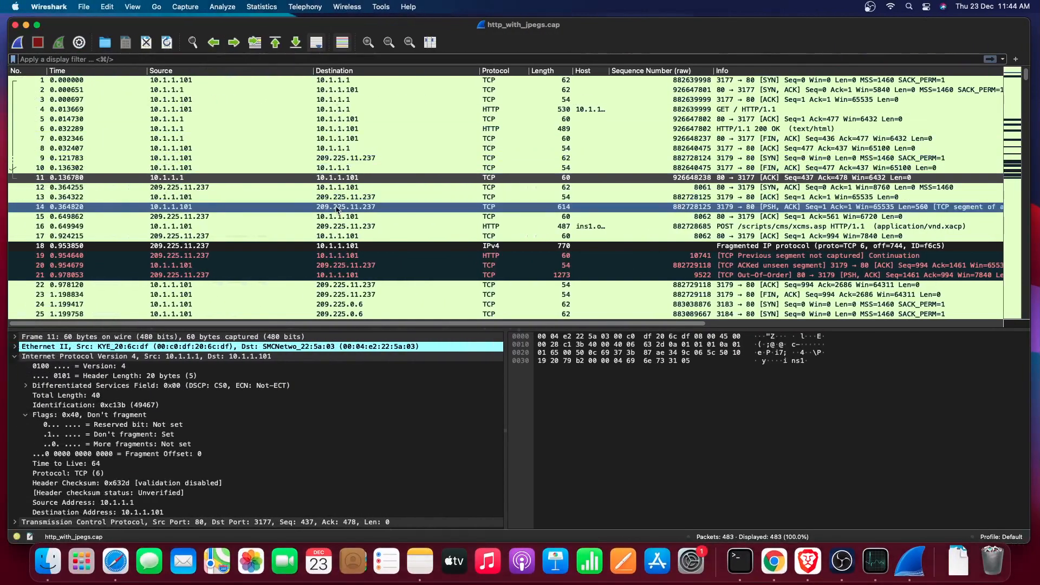
- Open the list of HTTP objects that can be exported from the capture
{"action": "left_click", "coordinate": [88, 7]}
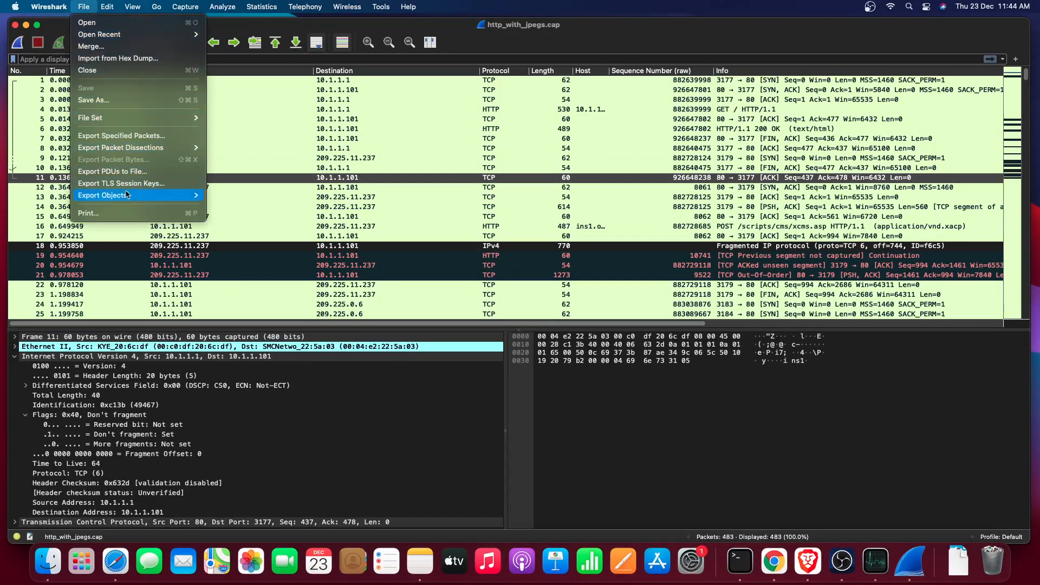
{"action": "mouse_move", "coordinate": [136, 196]}
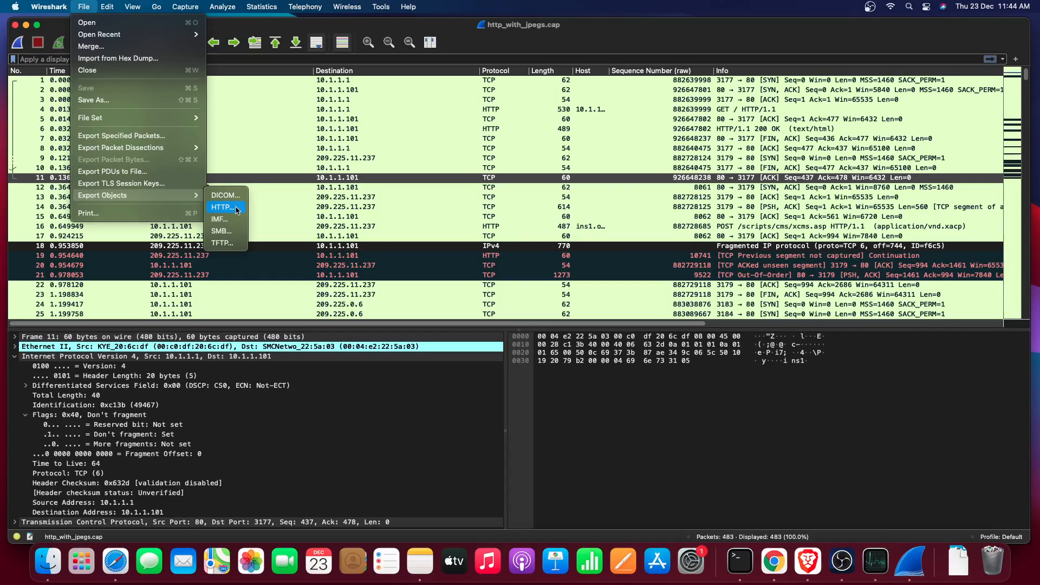
{"action": "left_click", "coordinate": [222, 7]}
{"action": "left_click", "coordinate": [262, 6]}
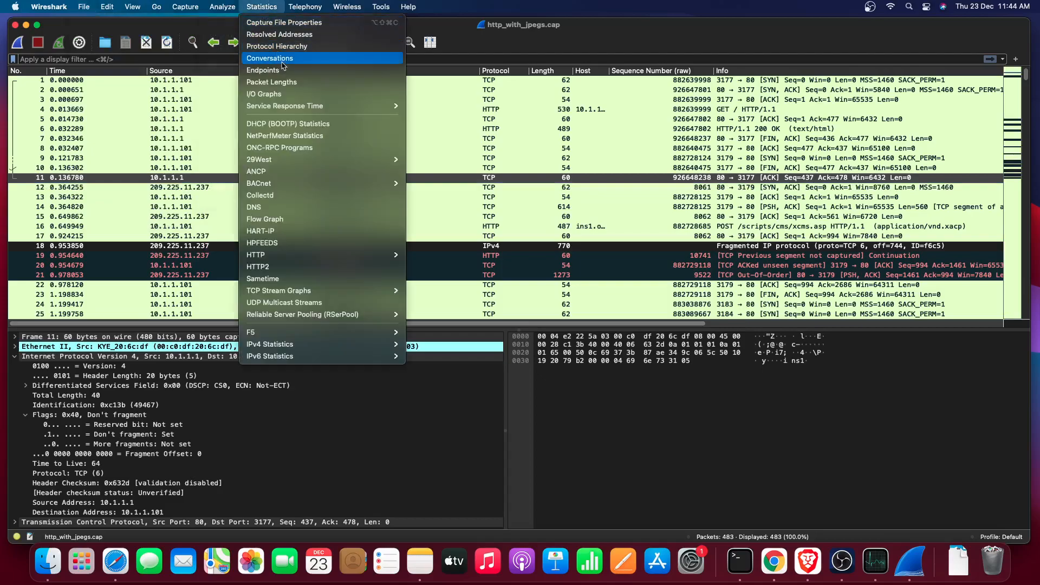
{"action": "left_click", "coordinate": [84, 7]}
{"action": "mouse_move", "coordinate": [142, 200]}
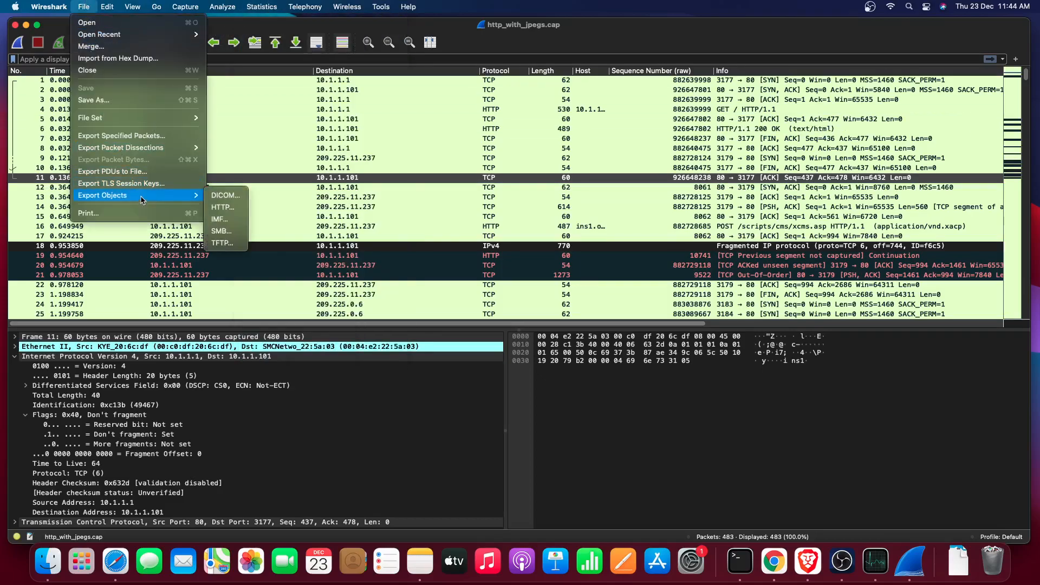
{"action": "left_click", "coordinate": [225, 210]}
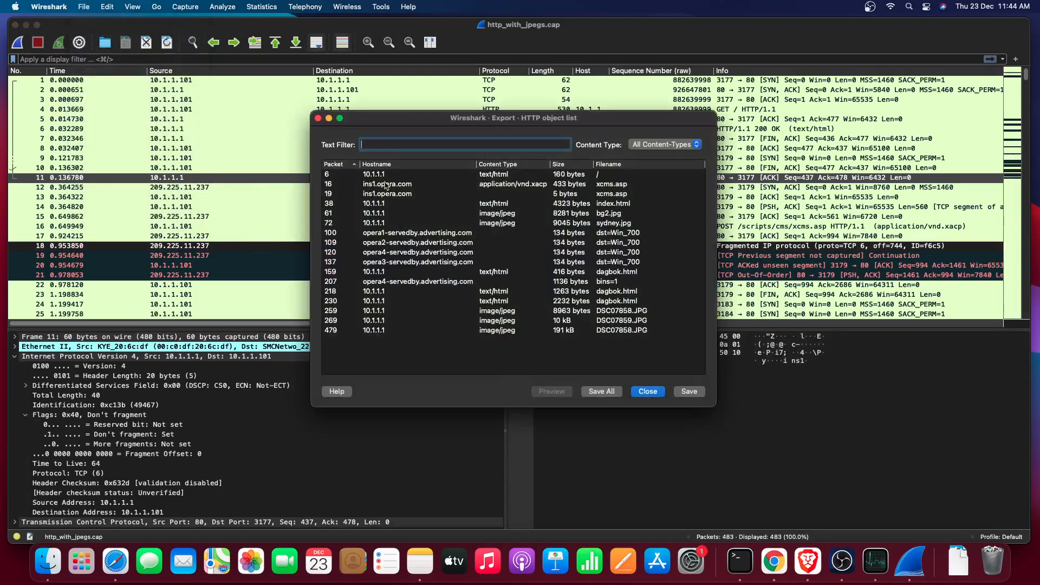
- Look through the text/html object of packet 6 and the image/jpeg objects of packets 61, 72, 259 and 479
{"action": "left_click", "coordinate": [517, 176]}
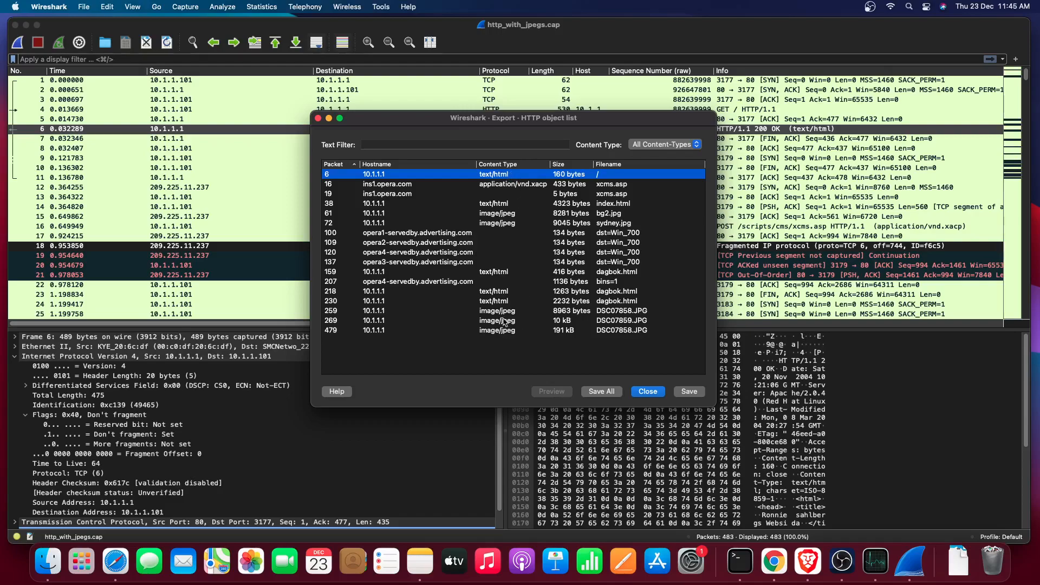
{"action": "left_click", "coordinate": [497, 223]}
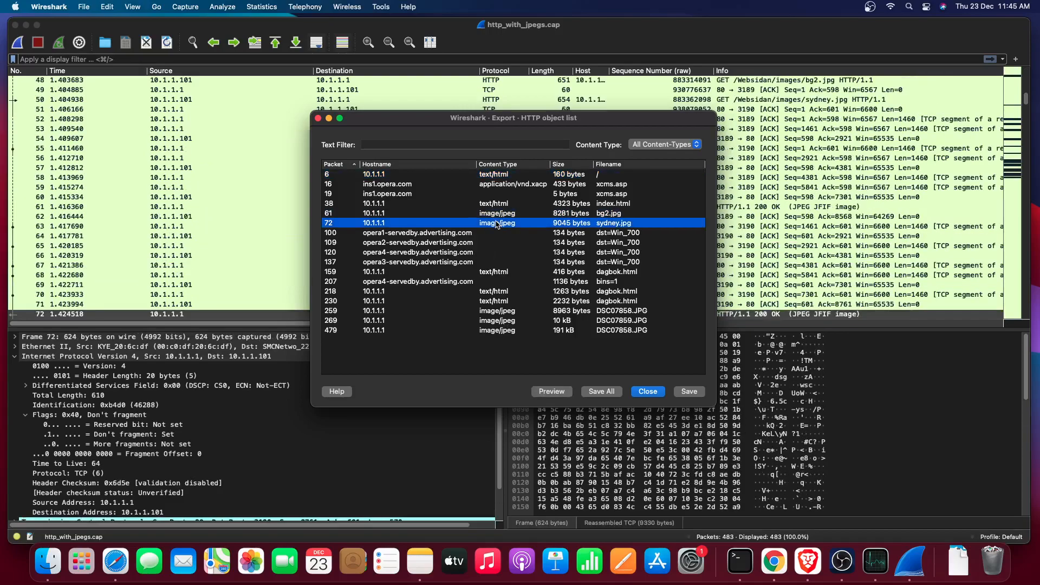
{"action": "left_click", "coordinate": [514, 214]}
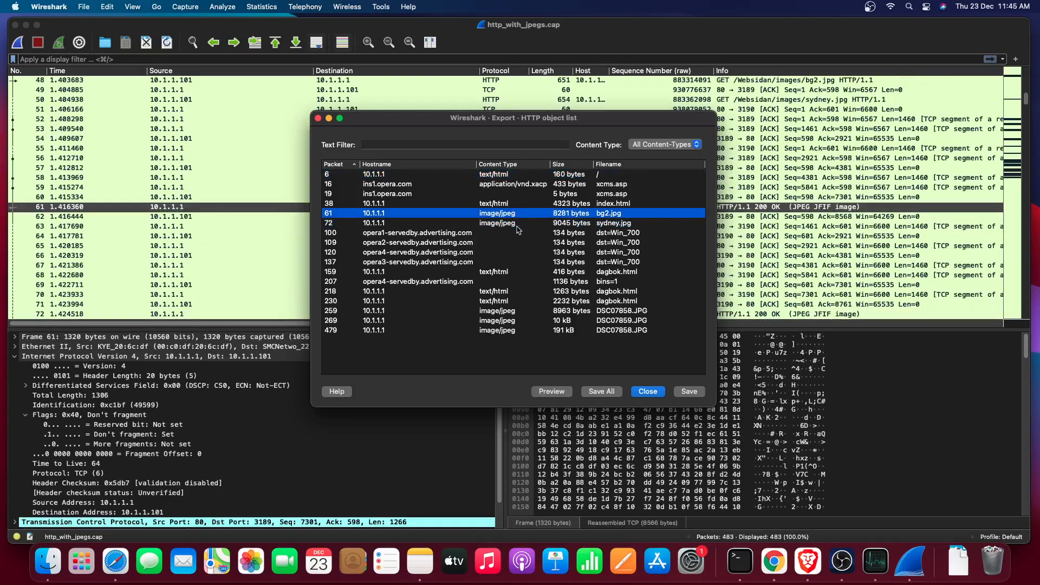
{"action": "left_click", "coordinate": [518, 224]}
{"action": "left_click", "coordinate": [510, 313]}
{"action": "left_click", "coordinate": [512, 329]}
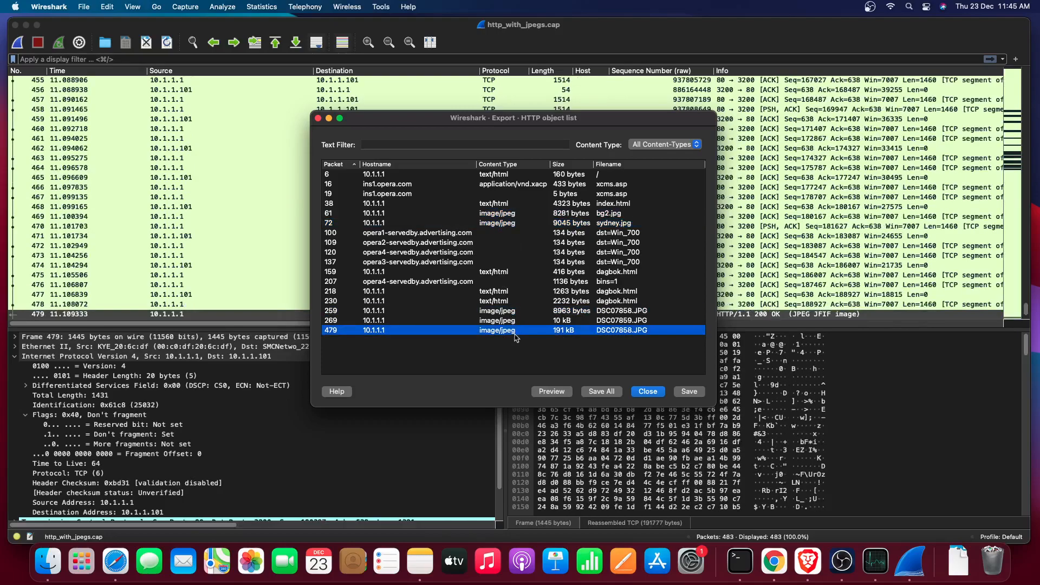
- Preview the sydney.jpg object from packet 72, and quit the image viewer
{"action": "left_click", "coordinate": [520, 223]}
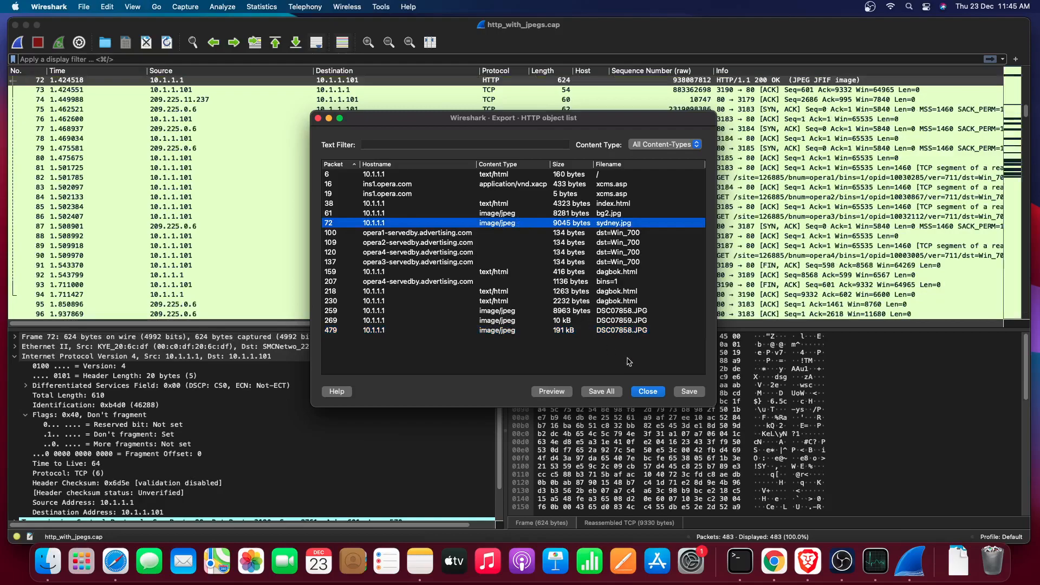
{"action": "left_click", "coordinate": [552, 391]}
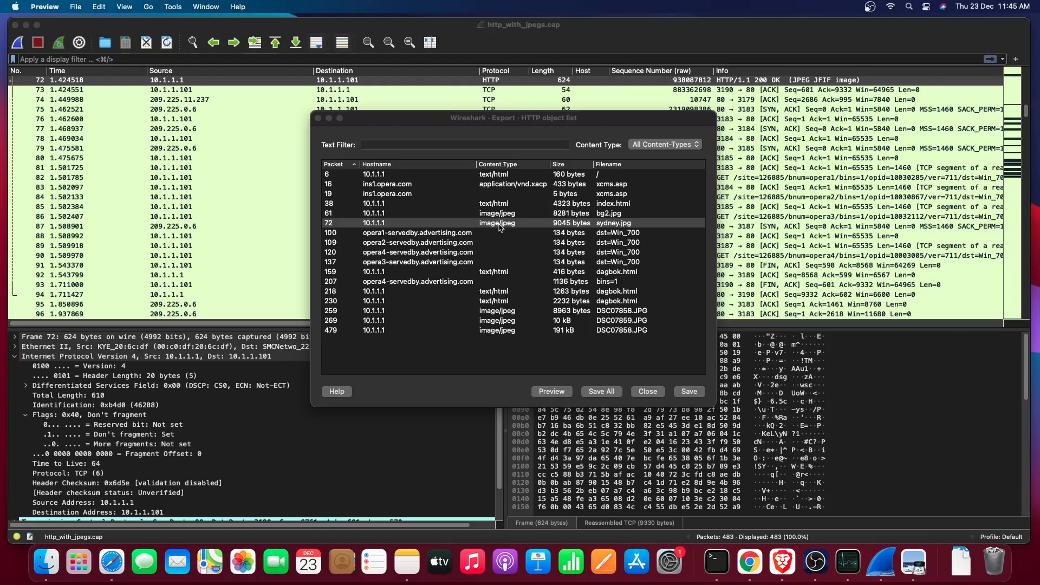
{"action": "right_click", "coordinate": [921, 568]}
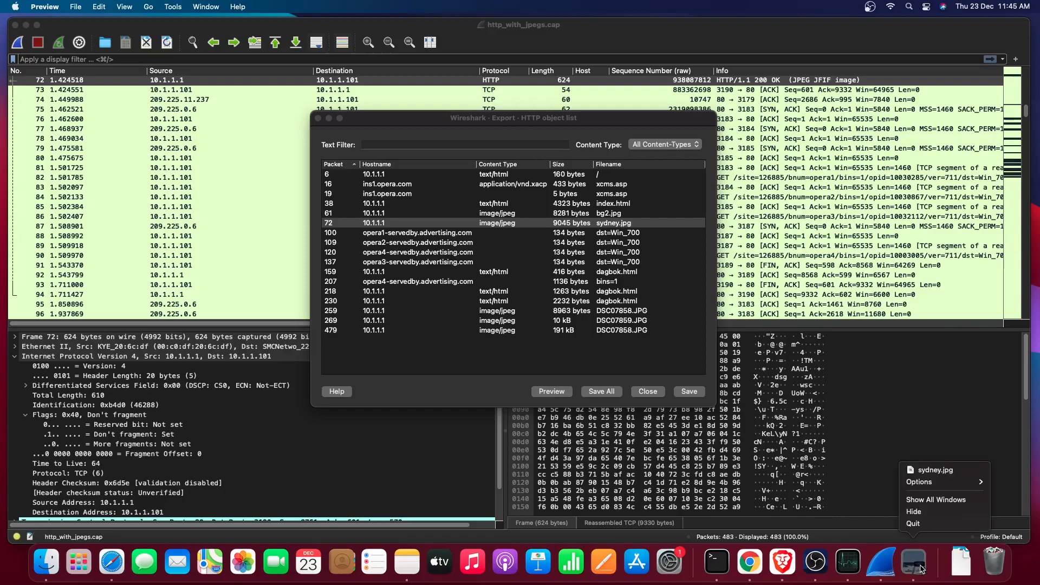
{"action": "left_click", "coordinate": [915, 524]}
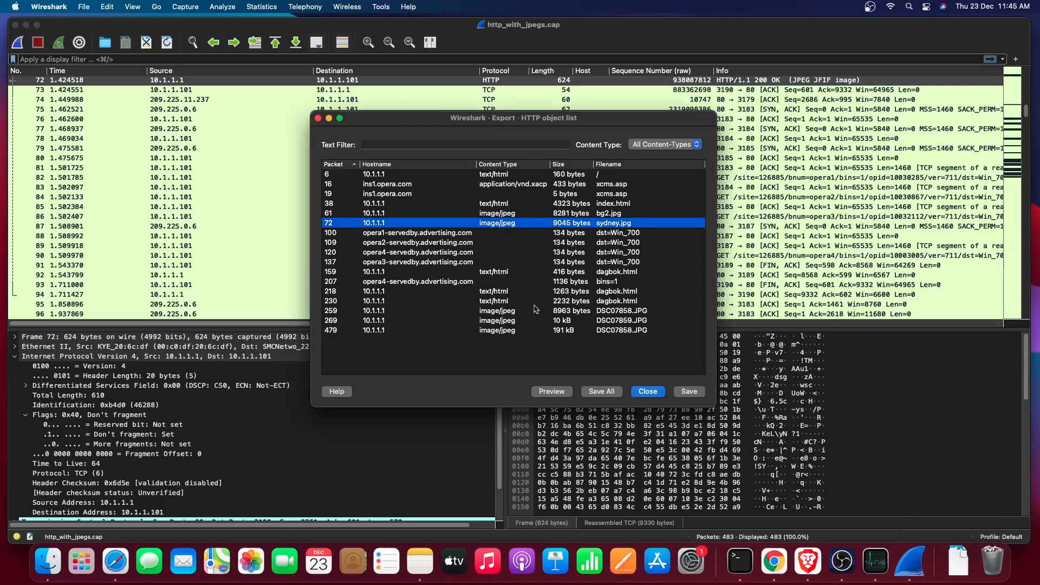
- Save the bg2.jpg object of packet 61 into the wiresharkEx folder inside Documents
{"action": "left_click", "coordinate": [508, 214]}
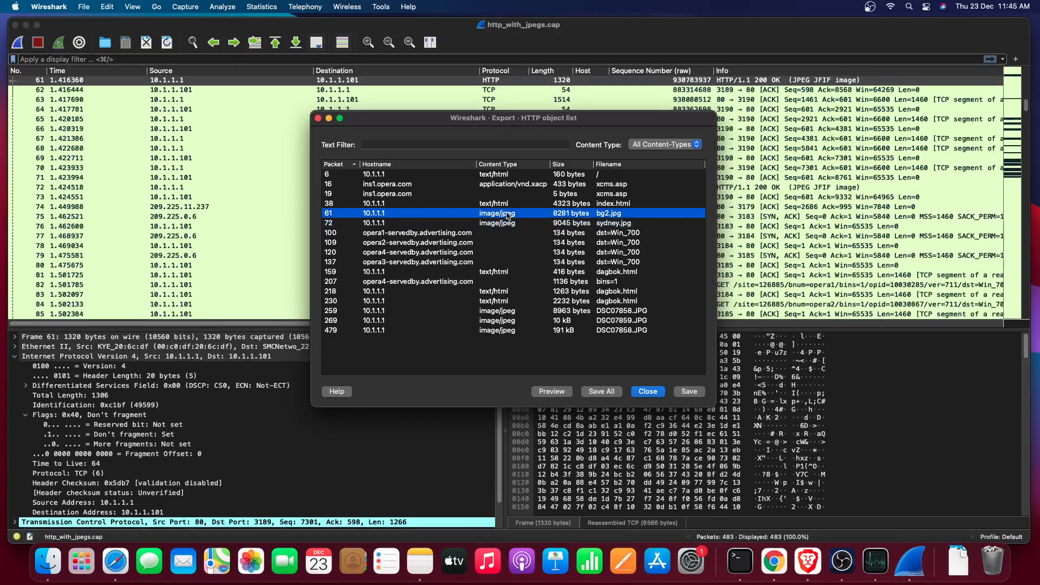
{"action": "left_click", "coordinate": [687, 392]}
{"action": "left_click", "coordinate": [388, 207]}
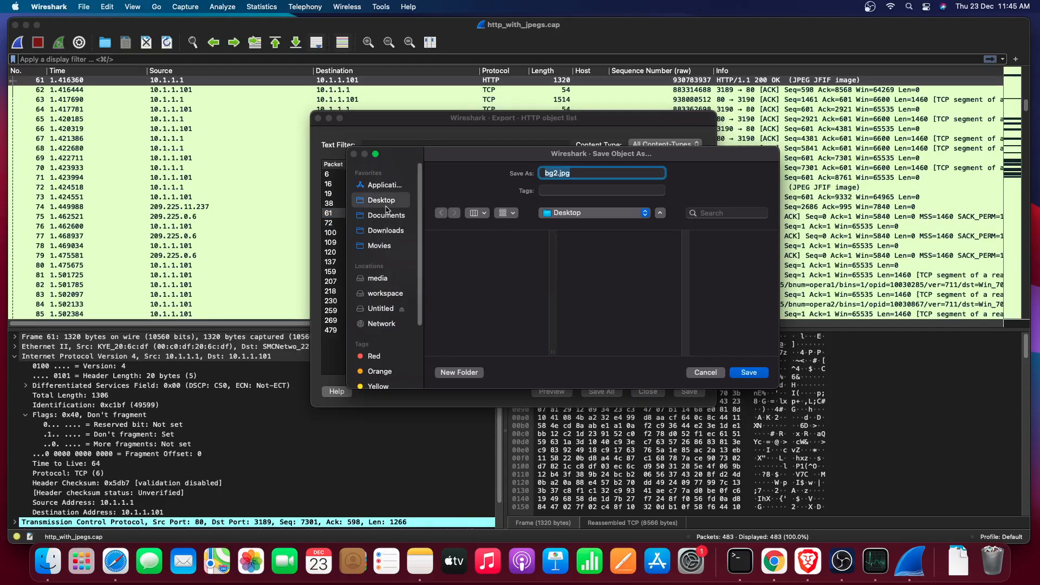
{"action": "left_click", "coordinate": [390, 216]}
{"action": "left_click", "coordinate": [490, 245]}
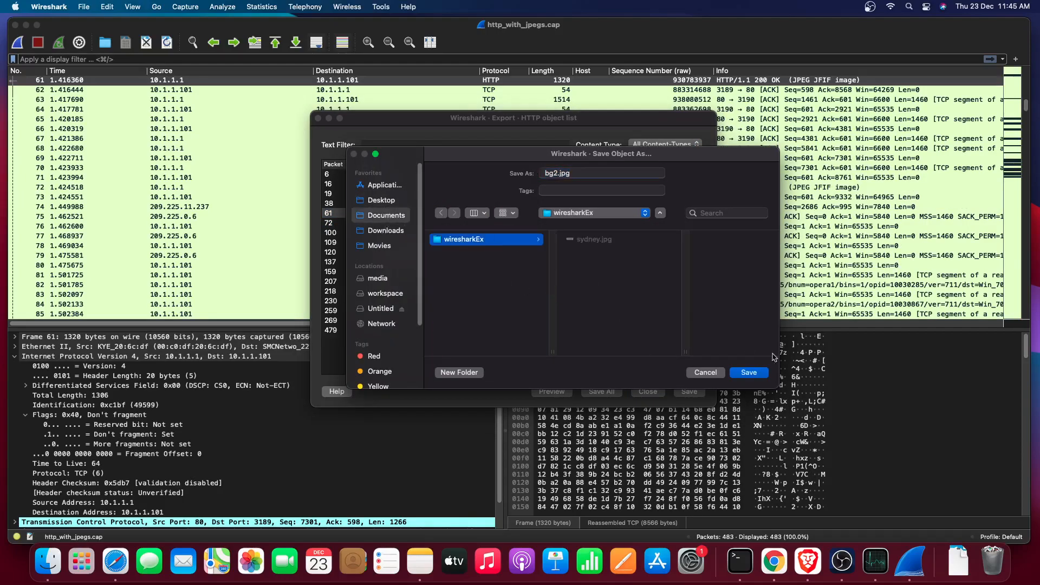
{"action": "left_click", "coordinate": [750, 373]}
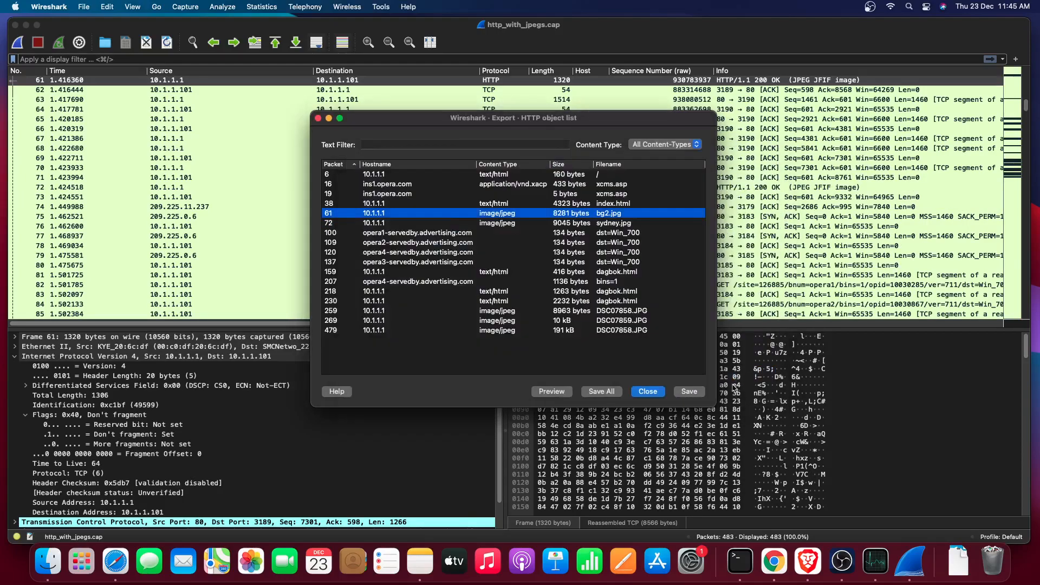
- Switch to Finder, view the saved bg2.jpg in the wiresharkEx folder inside Documents, and return to Wireshark
{"action": "left_click", "coordinate": [43, 576]}
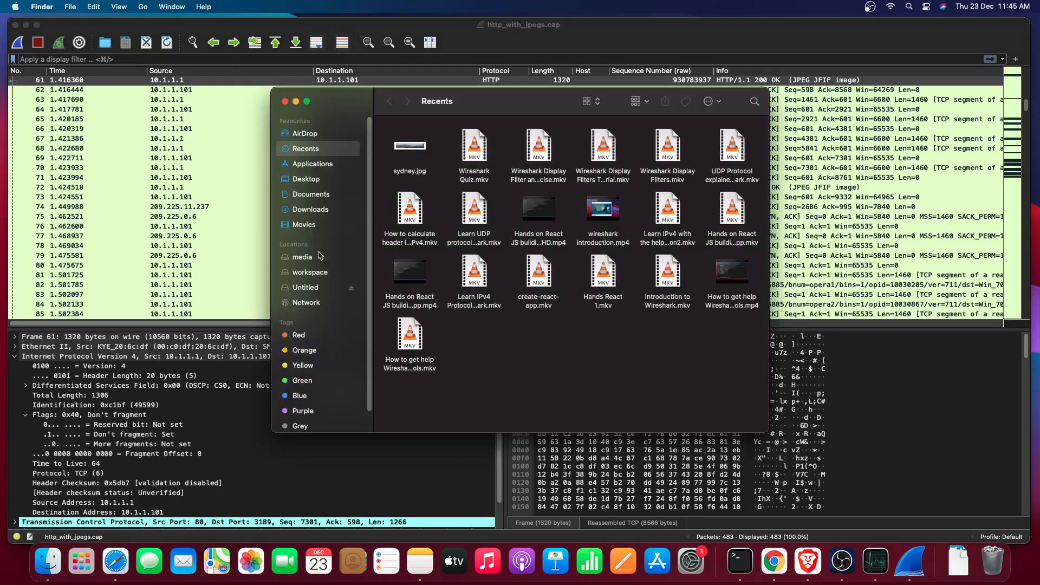
{"action": "left_click", "coordinate": [314, 196]}
{"action": "double_click", "coordinate": [415, 144]}
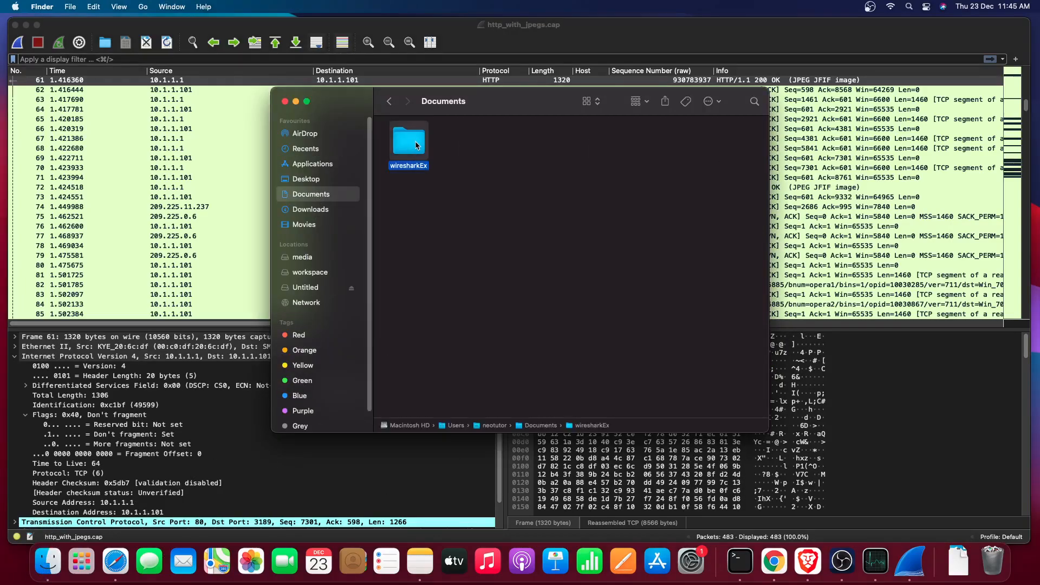
{"action": "double_click", "coordinate": [419, 151]}
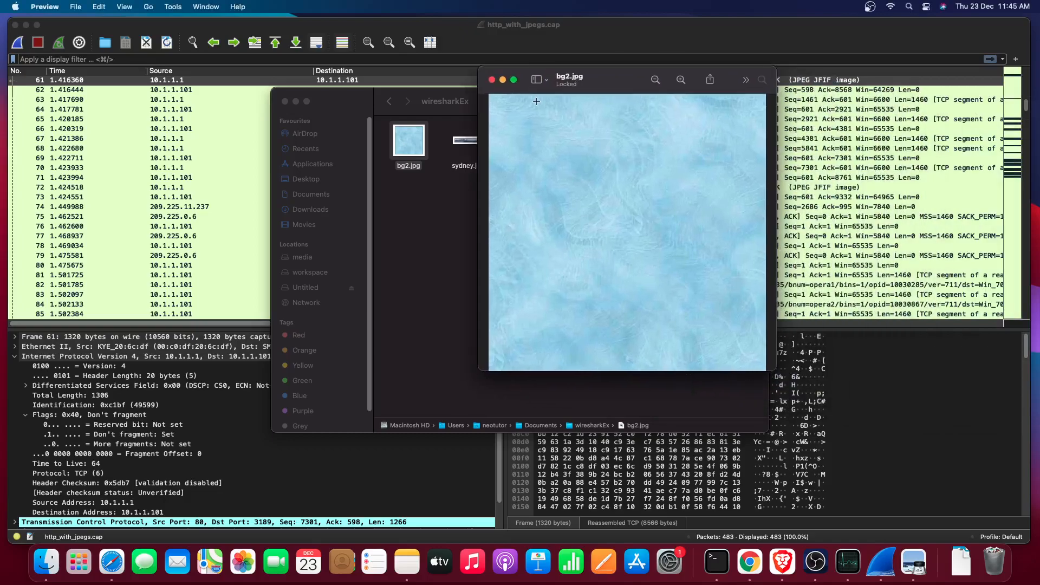
{"action": "left_click", "coordinate": [492, 80]}
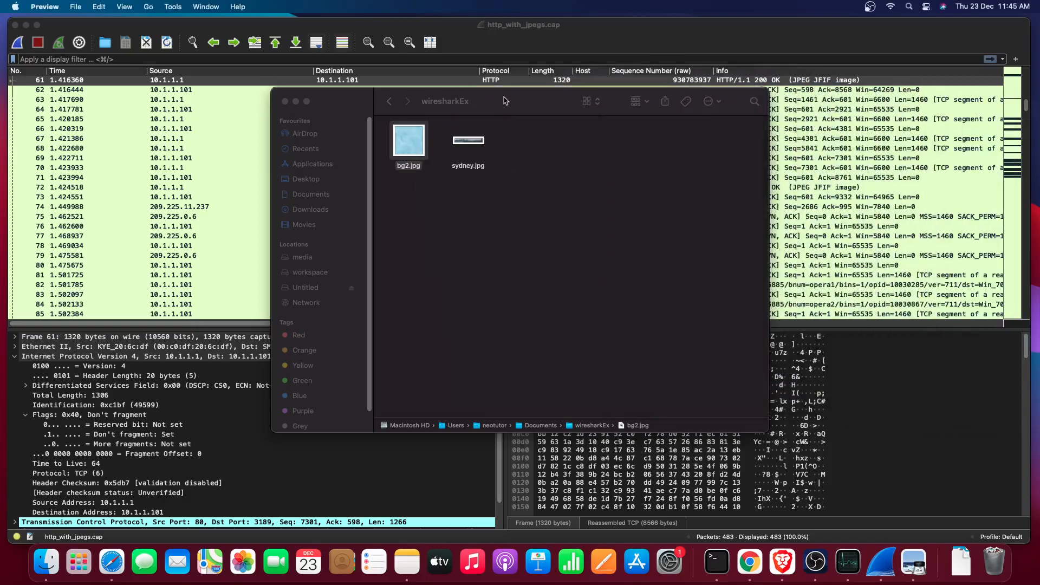
{"action": "left_click", "coordinate": [637, 117]}
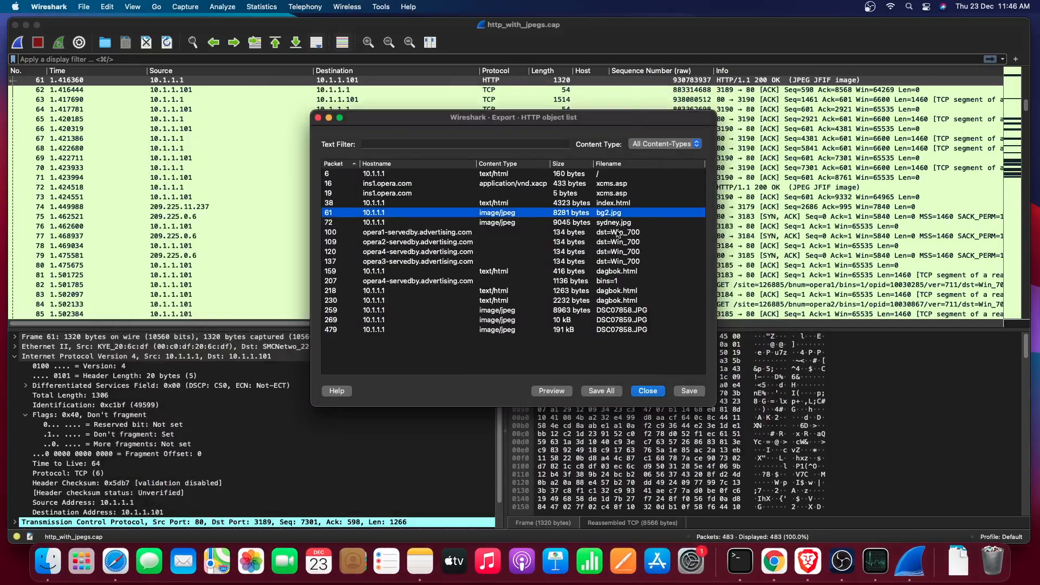
- Select the sydney.jpg object of packet 72, view its saved copy from the wiresharkEx folder in Finder, and close the image and folder windows
{"action": "left_click", "coordinate": [464, 221]}
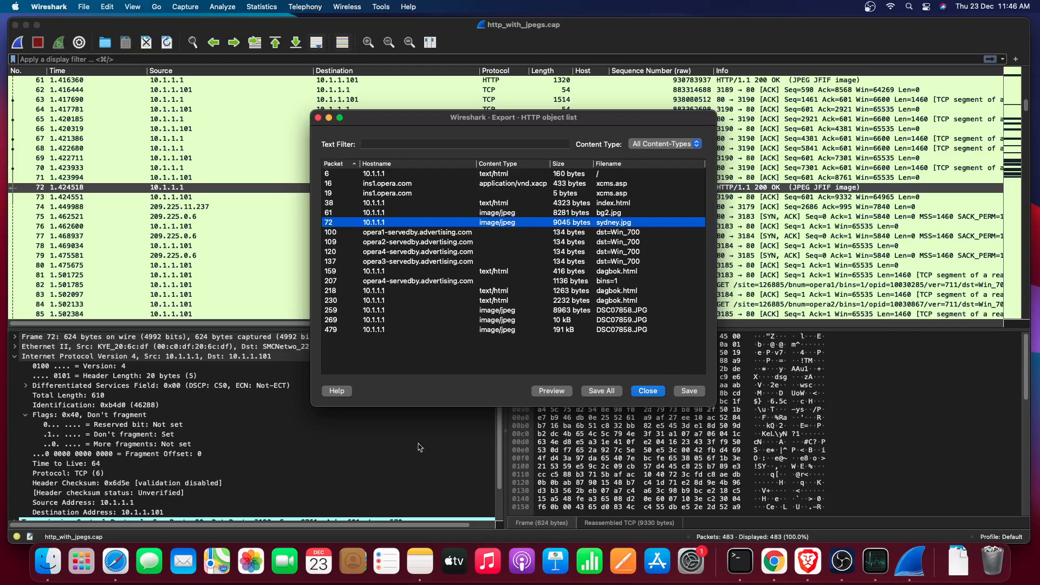
{"action": "left_click", "coordinate": [55, 566]}
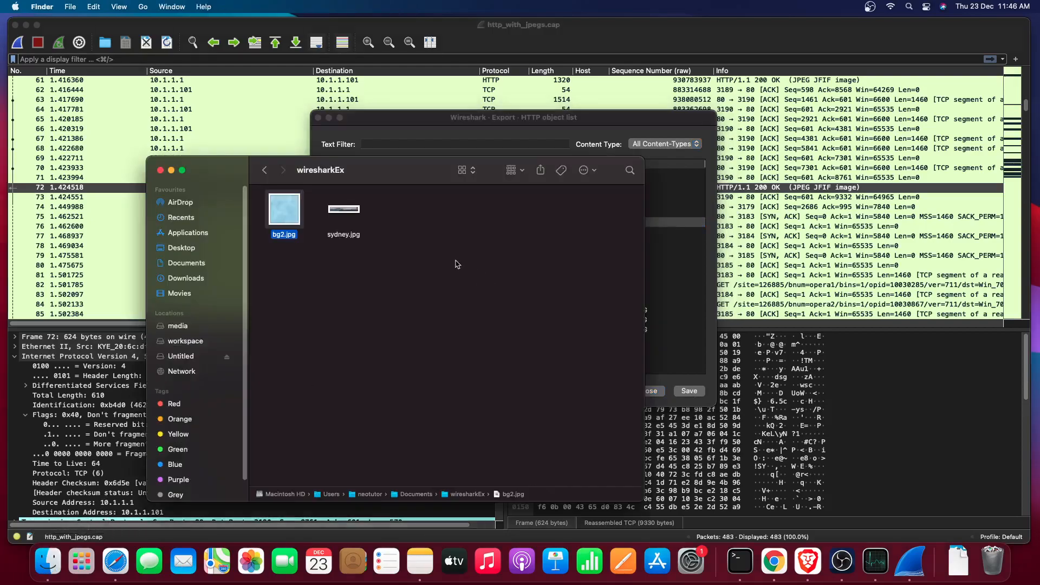
{"action": "left_click", "coordinate": [348, 209]}
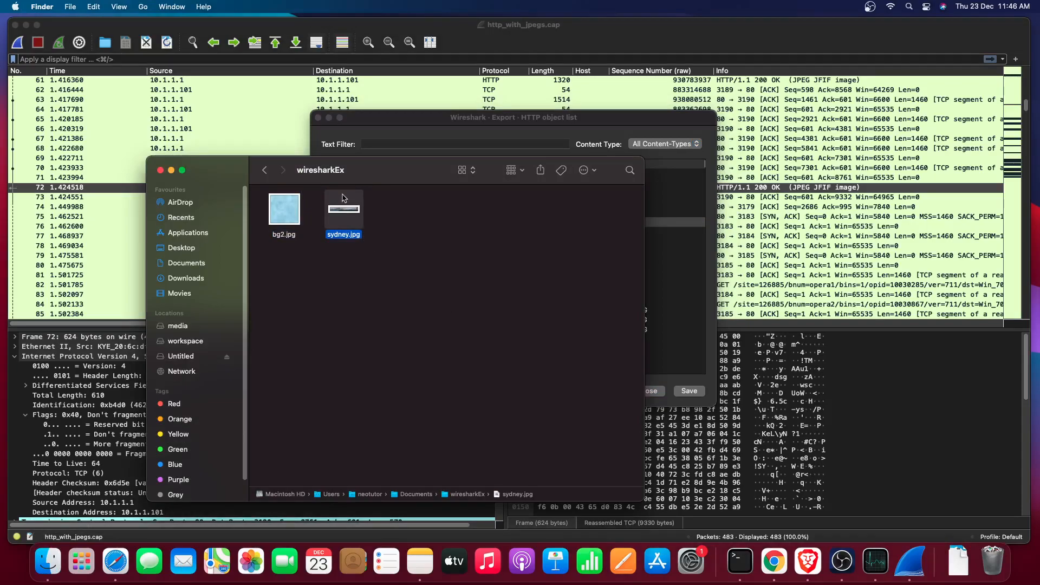
{"action": "double_click", "coordinate": [349, 217]}
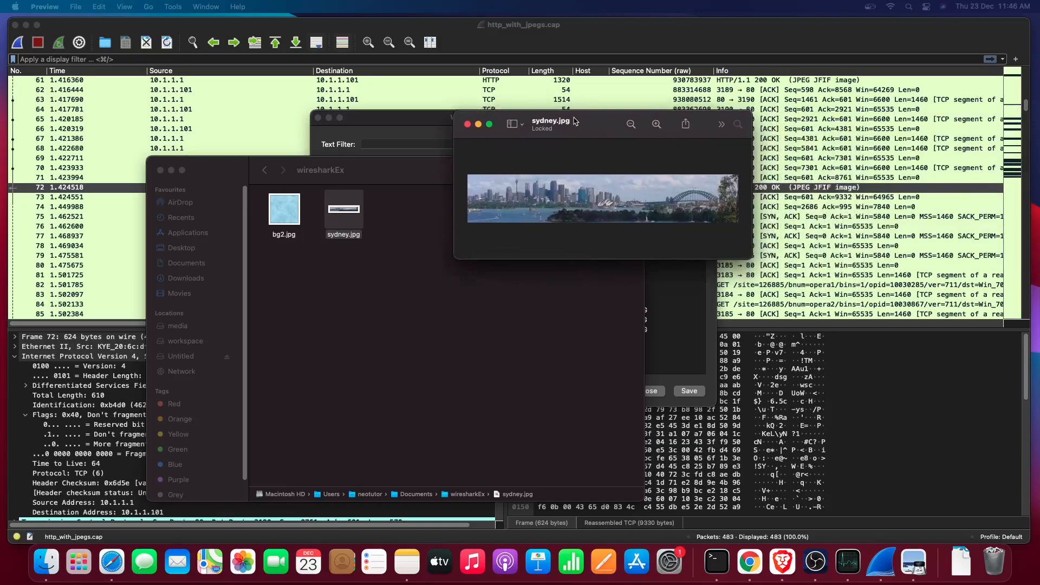
{"action": "left_click", "coordinate": [467, 124]}
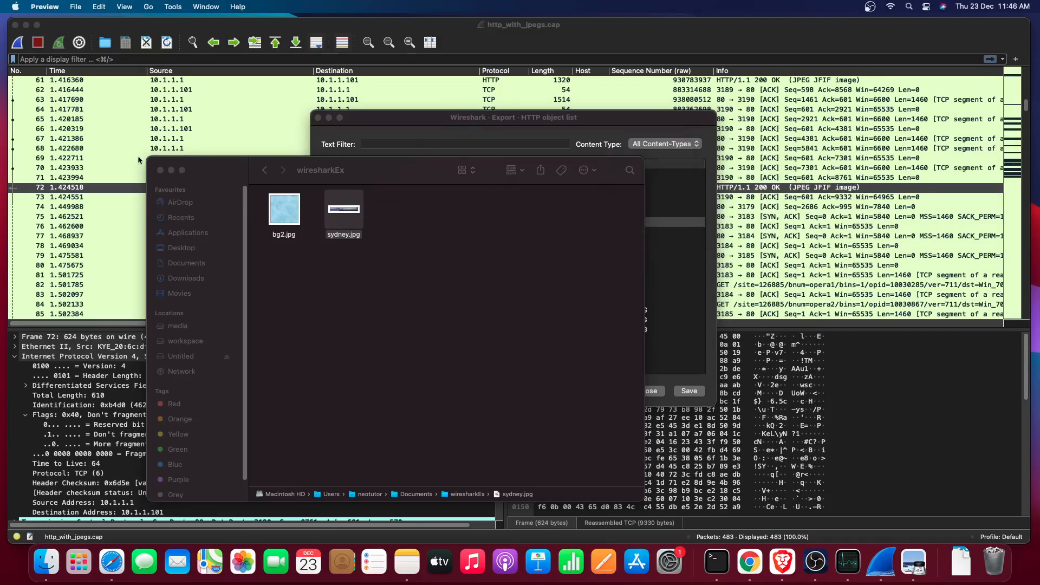
{"action": "left_click", "coordinate": [160, 170]}
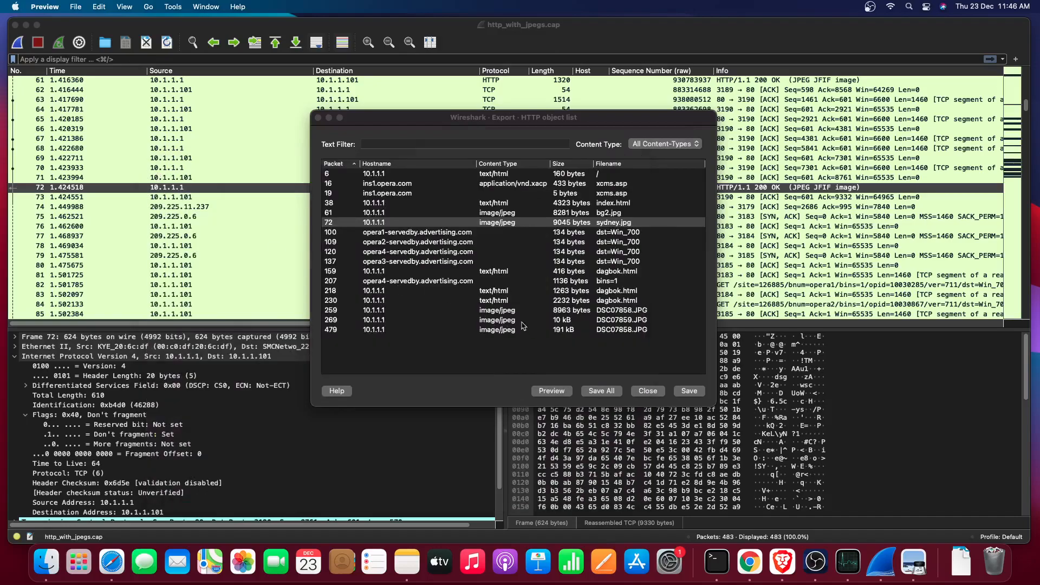
- Look through the exportable objects of packets 61, 137, 159, 207, 230, 259, 269 and 479 in the HTTP object list
{"action": "left_click", "coordinate": [506, 283]}
{"action": "left_click", "coordinate": [517, 312]}
{"action": "left_click", "coordinate": [527, 331]}
{"action": "left_click", "coordinate": [521, 321]}
{"action": "left_click", "coordinate": [510, 215]}
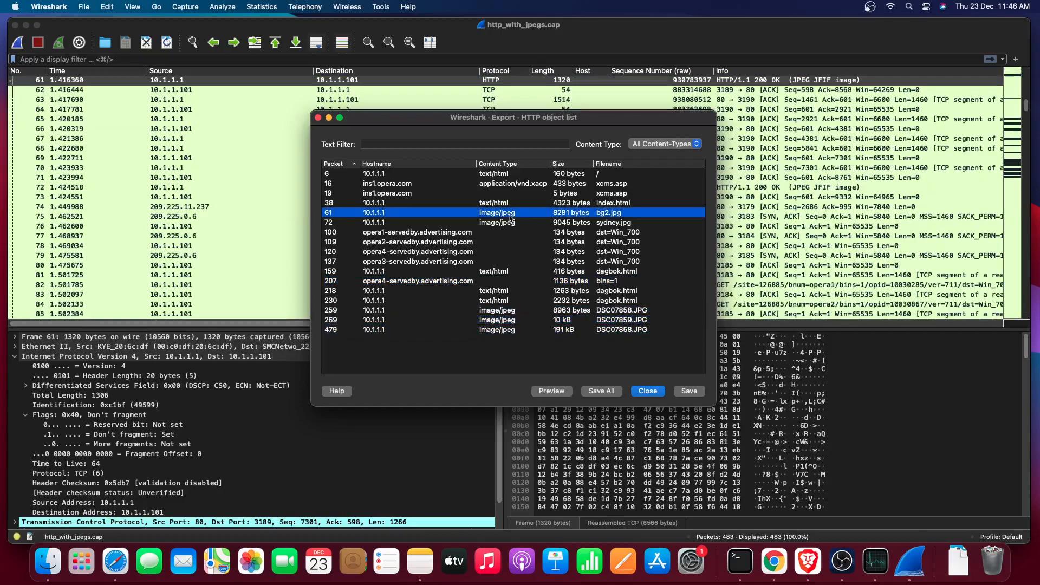
{"action": "left_click", "coordinate": [511, 272]}
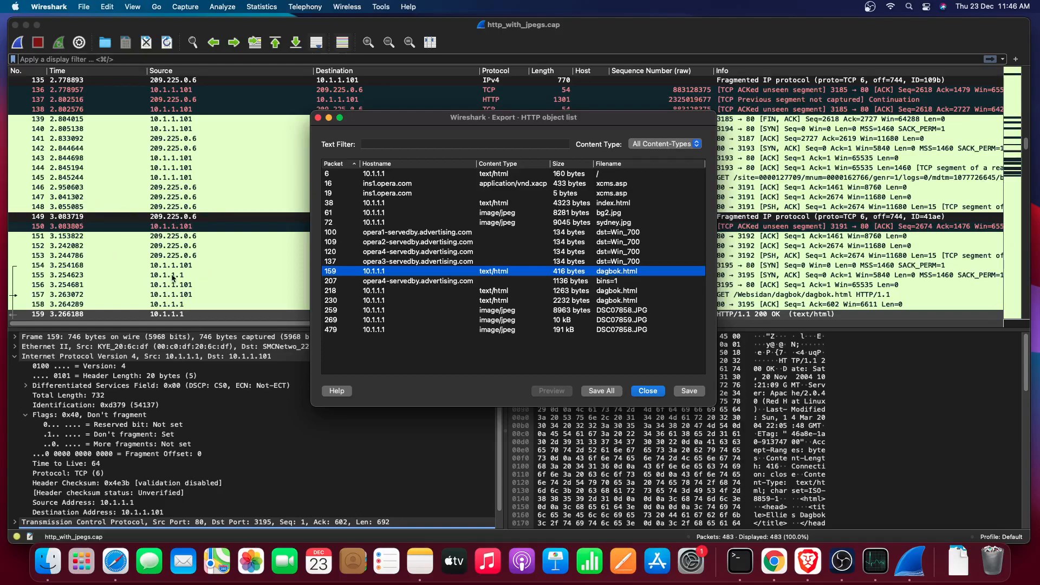
{"action": "left_click", "coordinate": [478, 262]}
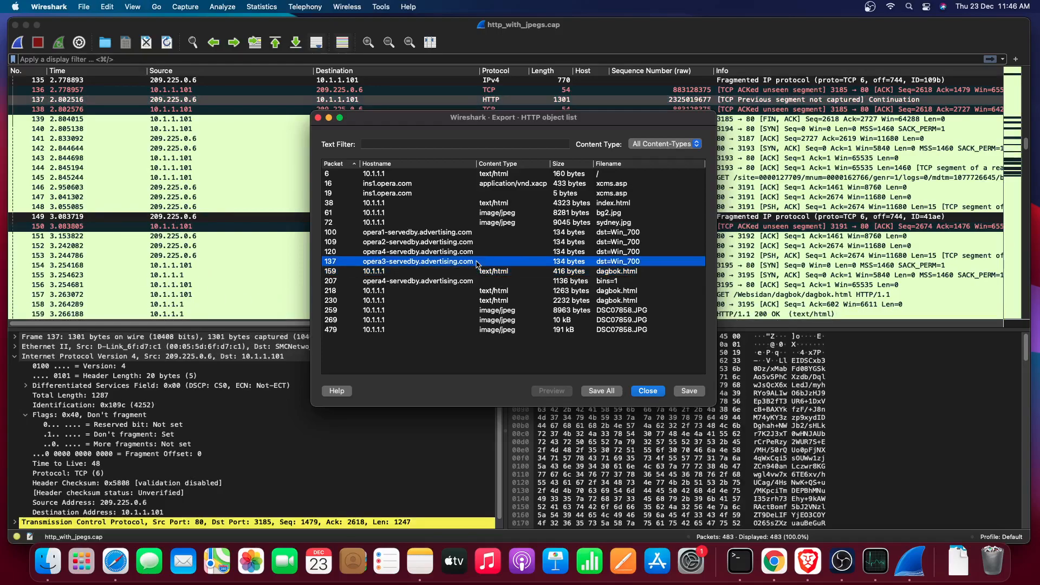
{"action": "left_click", "coordinate": [489, 283]}
{"action": "left_click", "coordinate": [493, 301]}
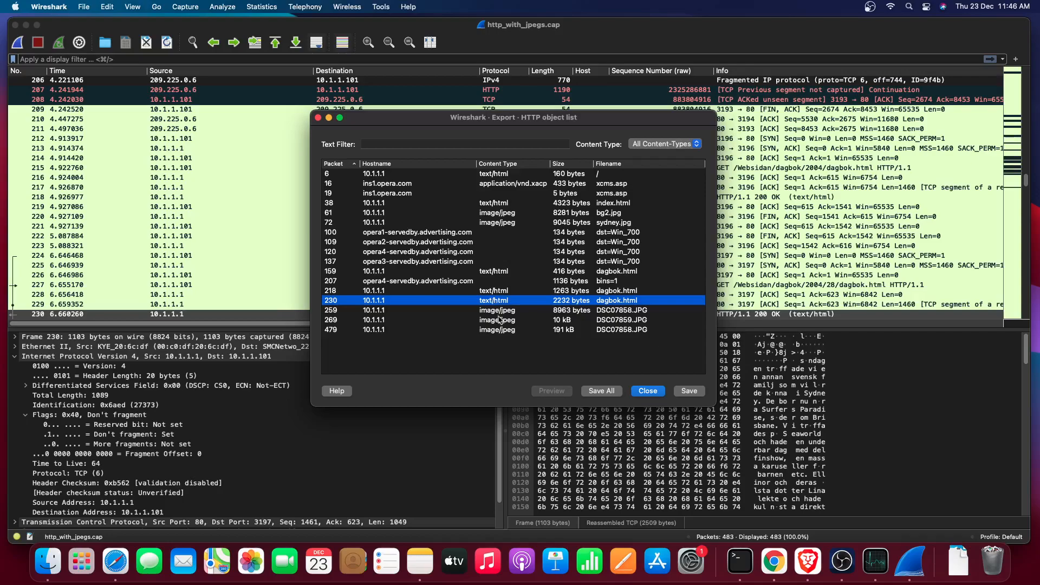
{"action": "left_click", "coordinate": [499, 320]}
- Save the DSC07858.JPG object of packet 479 into the wiresharkEx folder inside Documents
{"action": "left_click", "coordinate": [500, 332]}
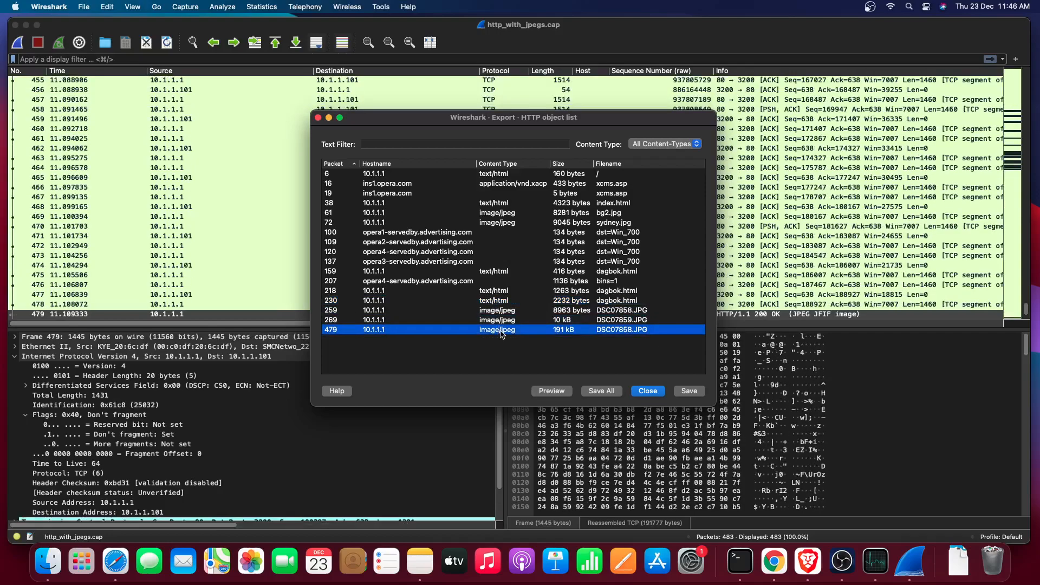
{"action": "left_click", "coordinate": [693, 392]}
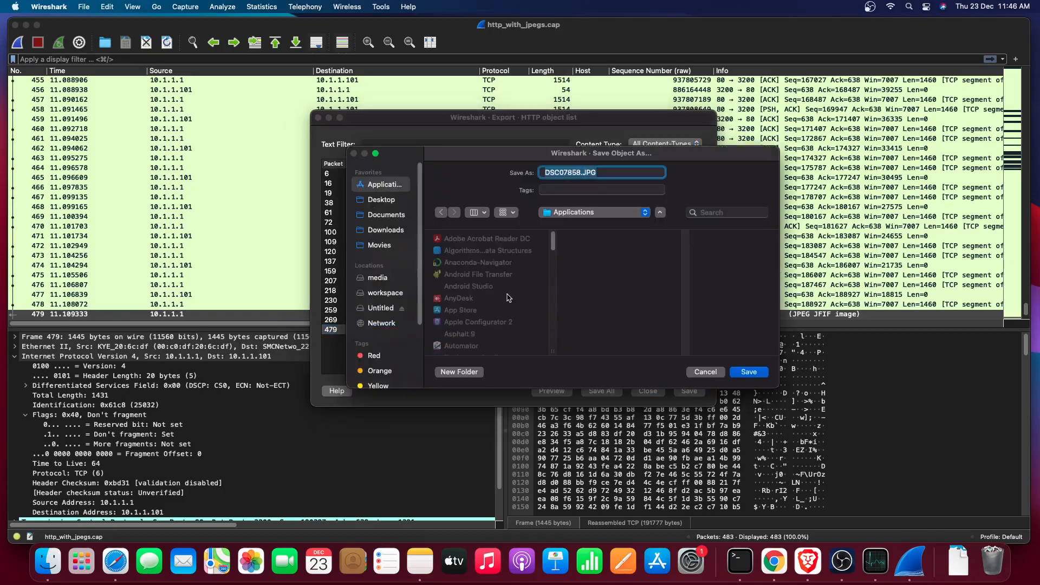
{"action": "left_click", "coordinate": [389, 216]}
{"action": "left_click", "coordinate": [469, 237]}
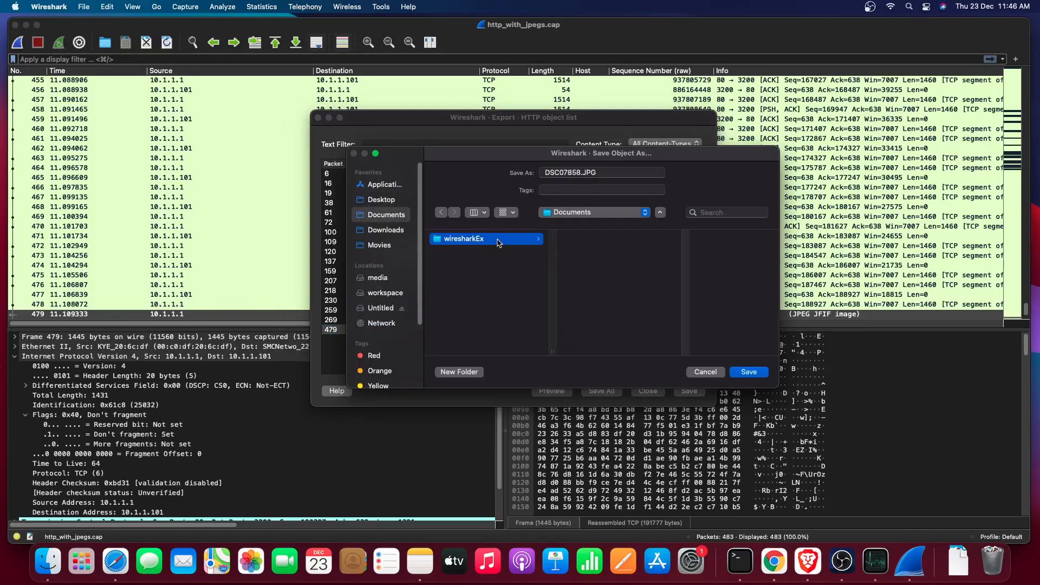
{"action": "left_click", "coordinate": [750, 372]}
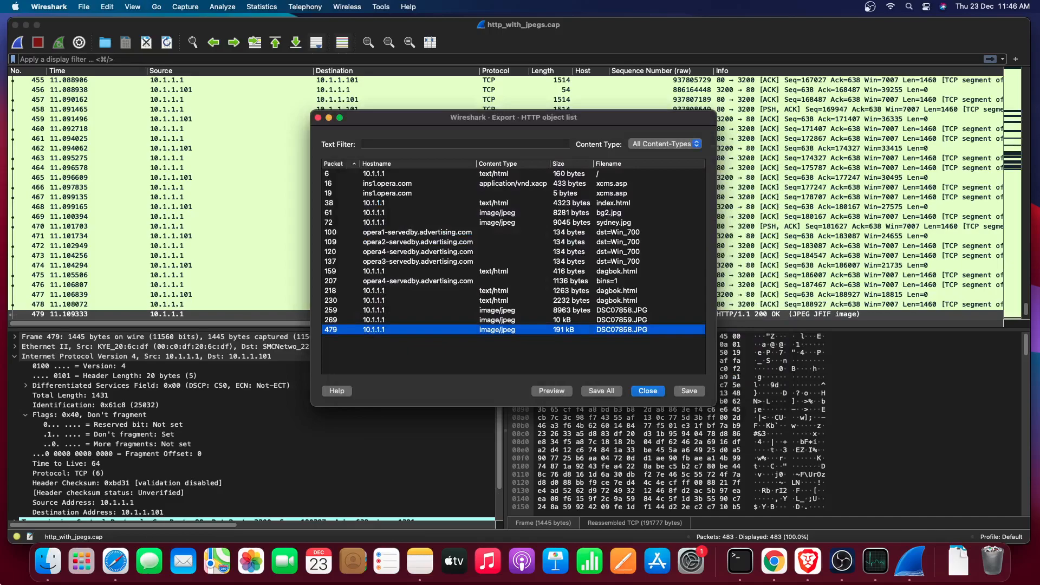
- View the saved DSC07858.JPG from the wiresharkEx folder in Finder, and close the image, the folder window and the HTTP object list
{"action": "left_click", "coordinate": [48, 561]}
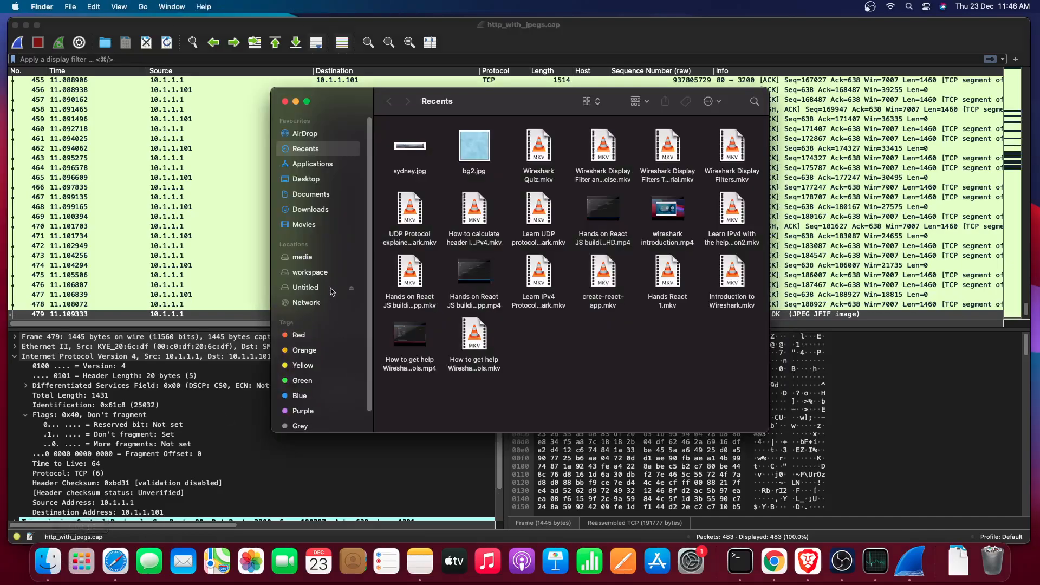
{"action": "left_click", "coordinate": [321, 195]}
{"action": "double_click", "coordinate": [410, 146]}
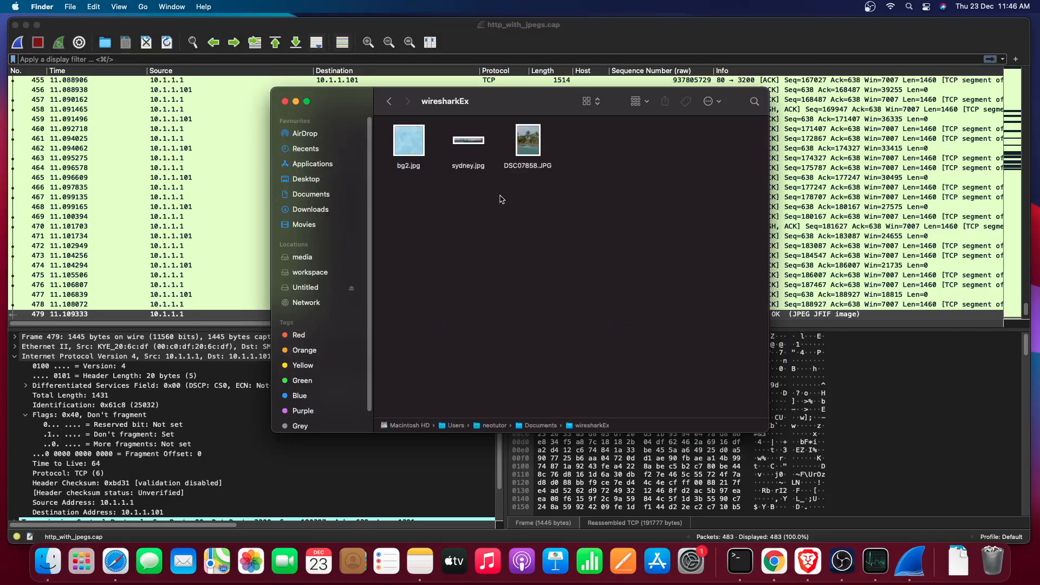
{"action": "double_click", "coordinate": [528, 141]}
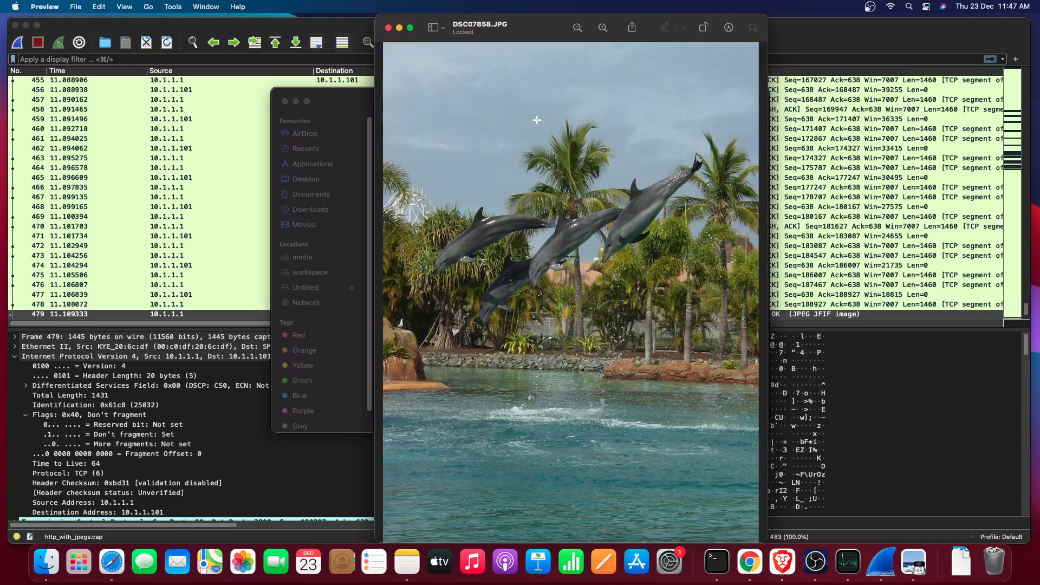
{"action": "left_click", "coordinate": [388, 28]}
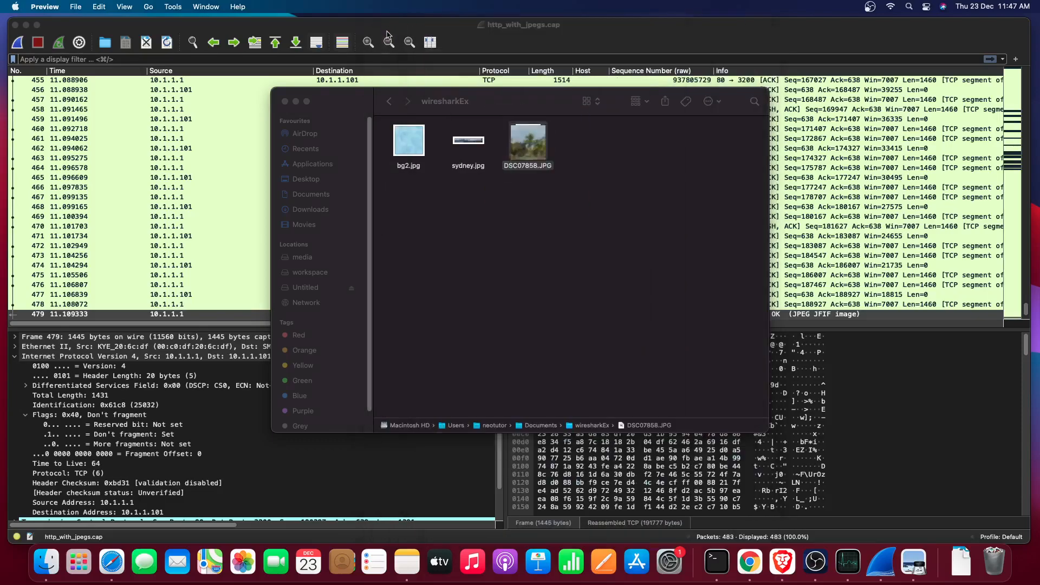
{"action": "left_click", "coordinate": [286, 102]}
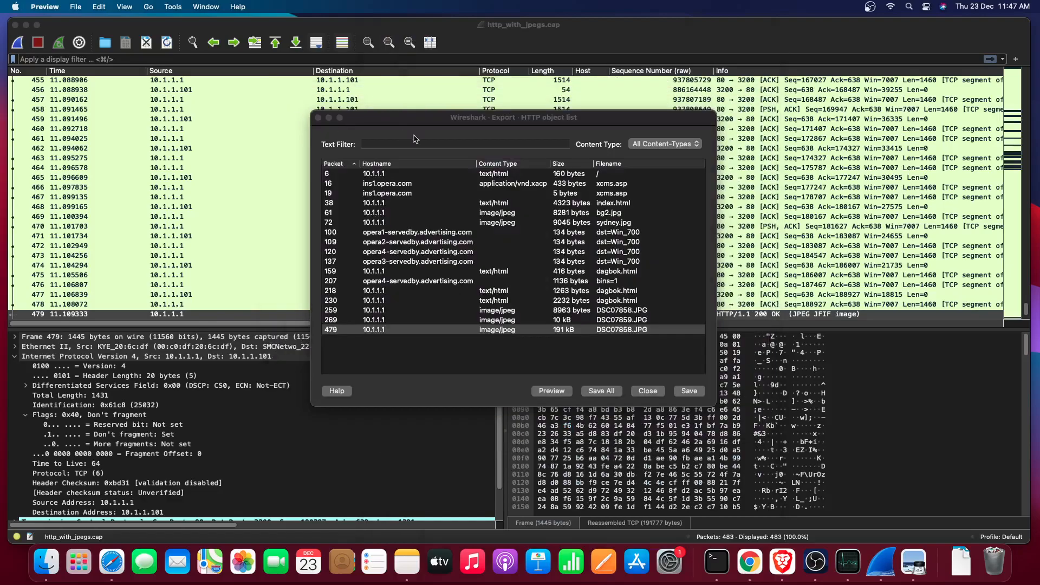
{"action": "left_click", "coordinate": [318, 118]}
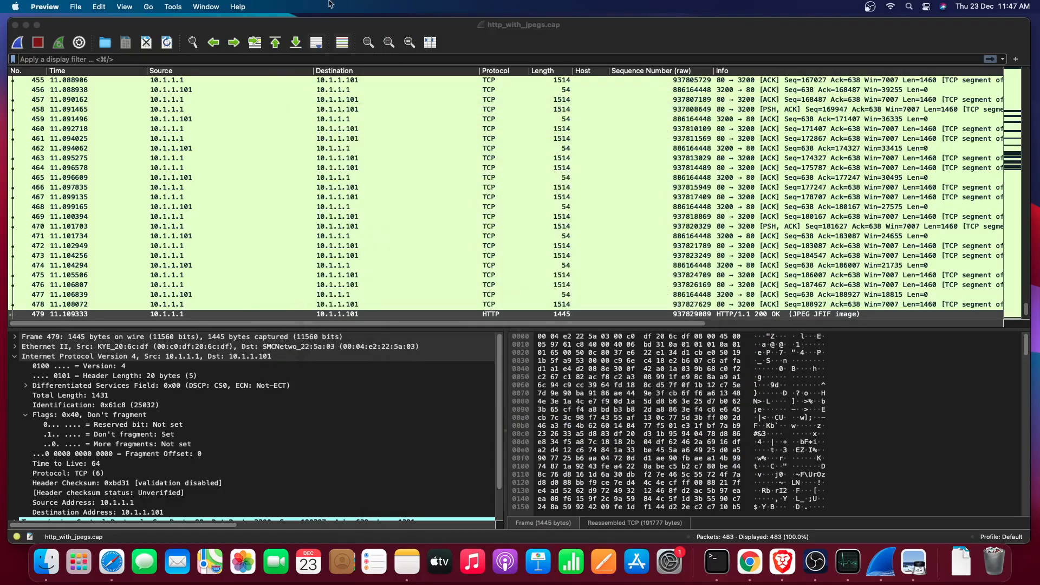
- Open Wireshark's online Sample Captures page and go to its HyperText Transport Protocol (HTTP) section
{"action": "left_click", "coordinate": [241, 10]}
{"action": "left_click", "coordinate": [266, 111]}
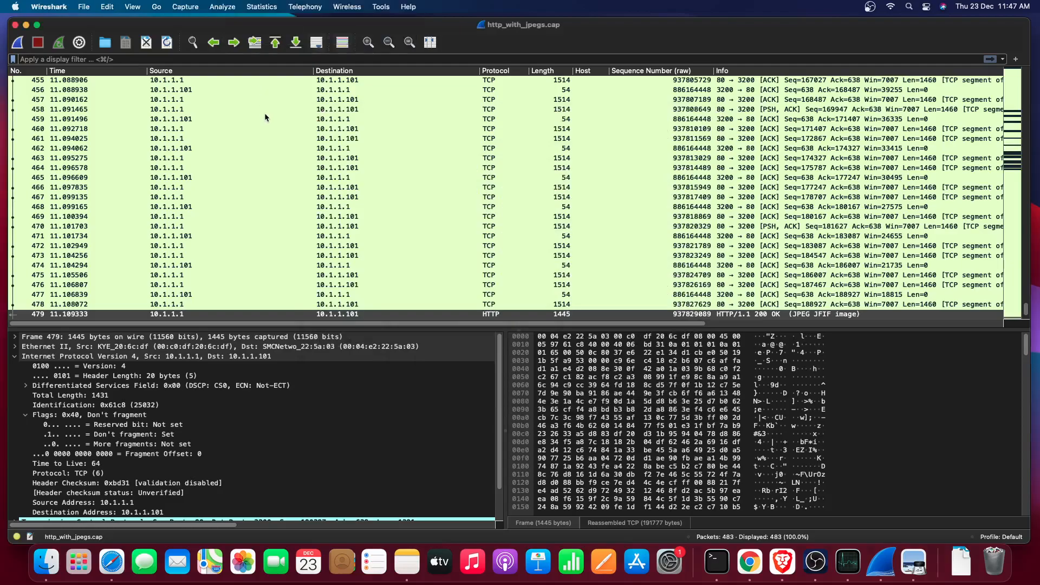
{"action": "left_click", "coordinate": [266, 109]}
{"action": "left_click", "coordinate": [409, 6]}
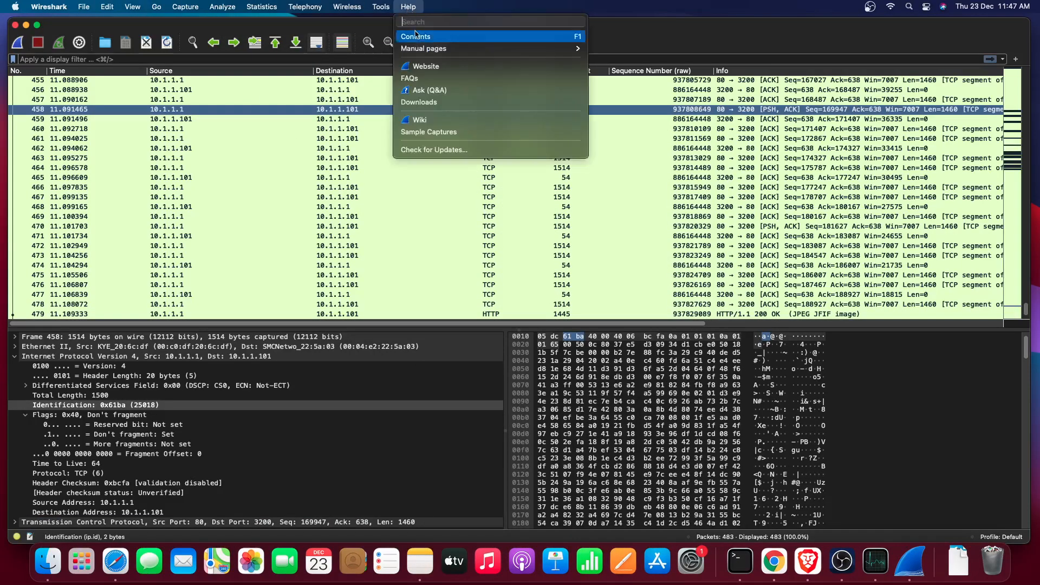
{"action": "left_click", "coordinate": [466, 133]}
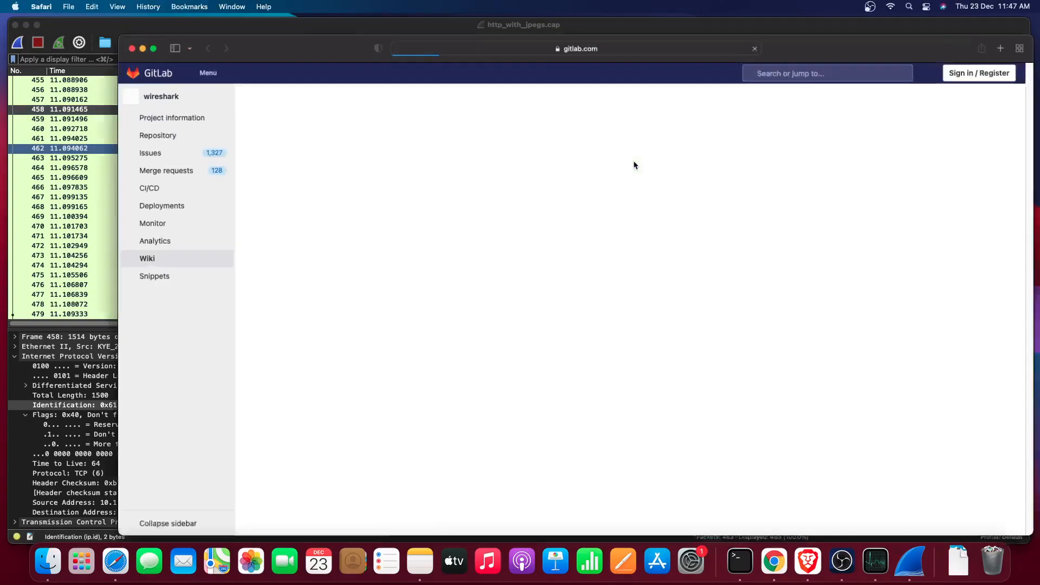
{"action": "scroll", "coordinate": [350, 349], "scroll_direction": "down", "scroll_amount": 5}
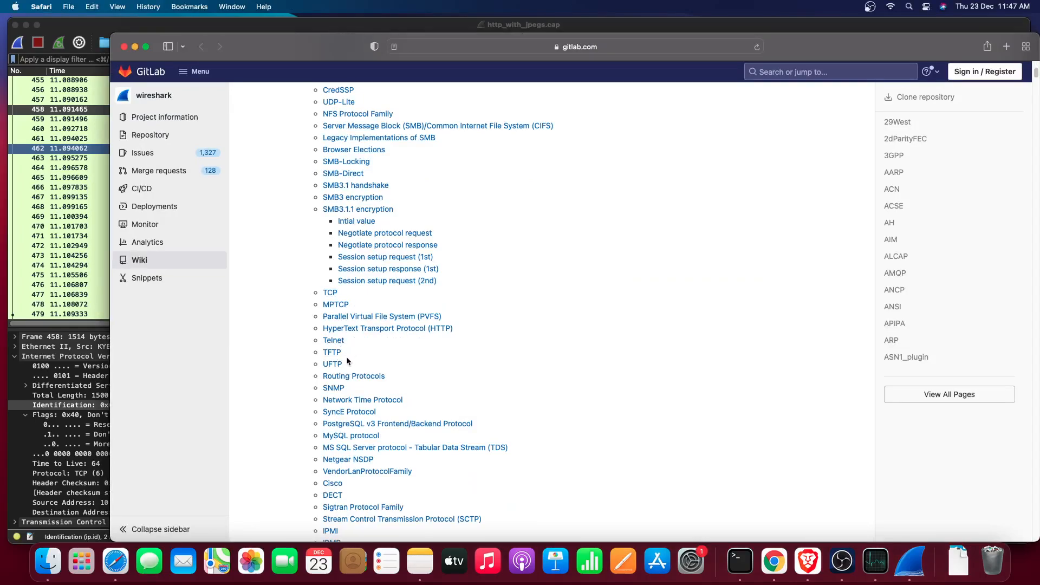
{"action": "left_click", "coordinate": [383, 329]}
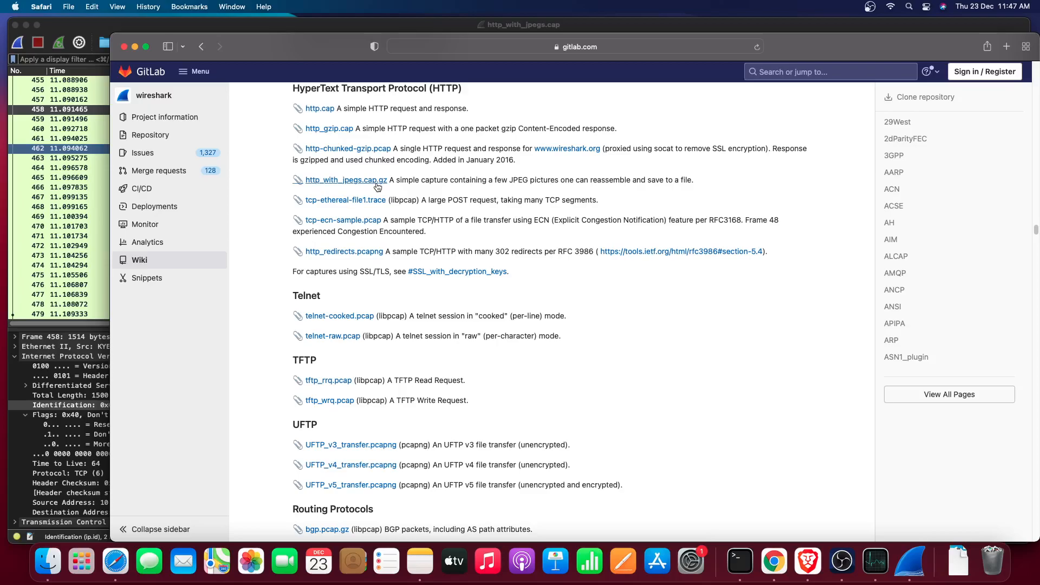
{"action": "left_click", "coordinate": [88, 198]}
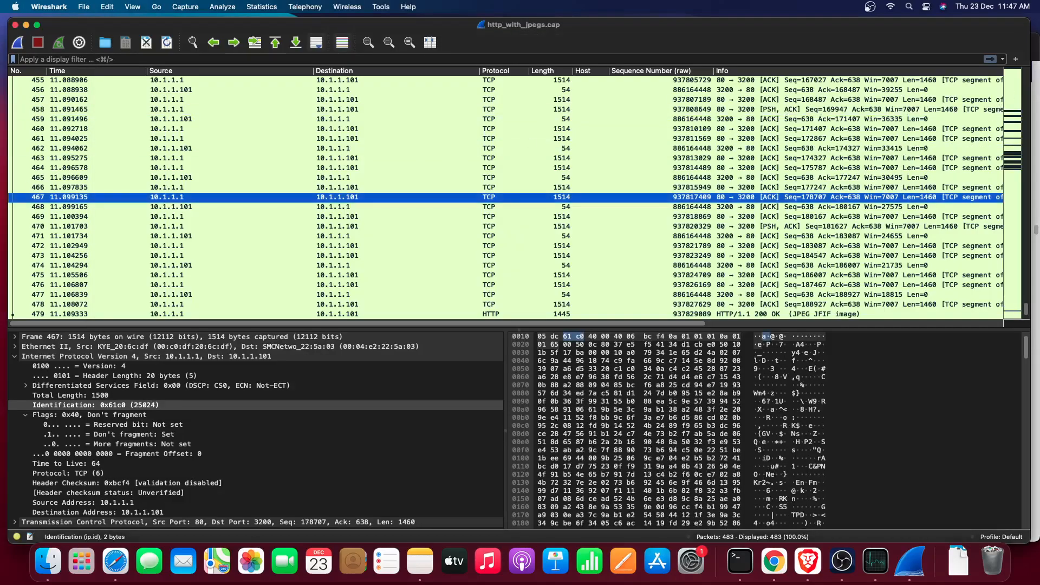
{"action": "key", "text": "super+Tab"}
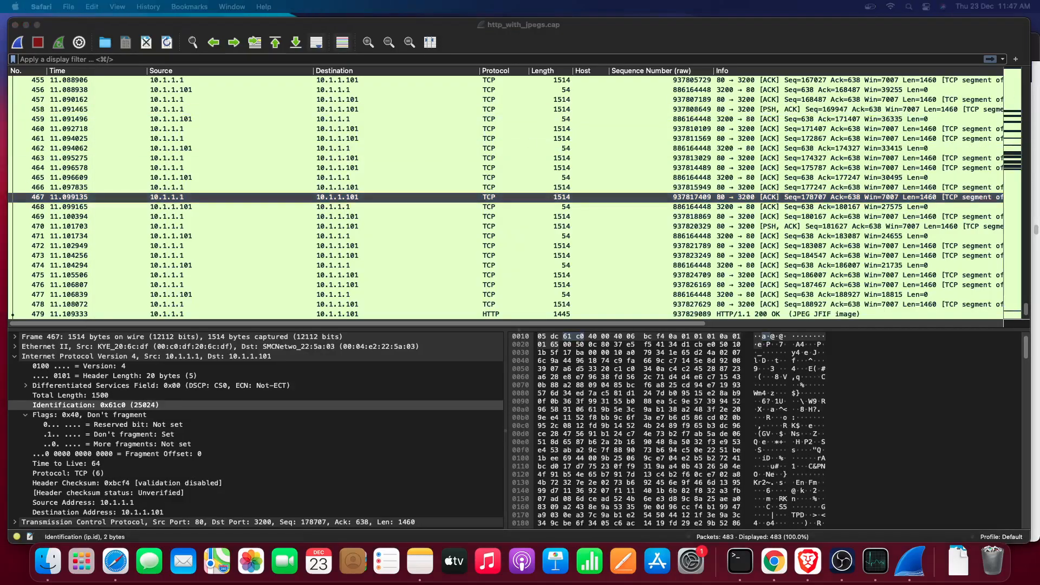